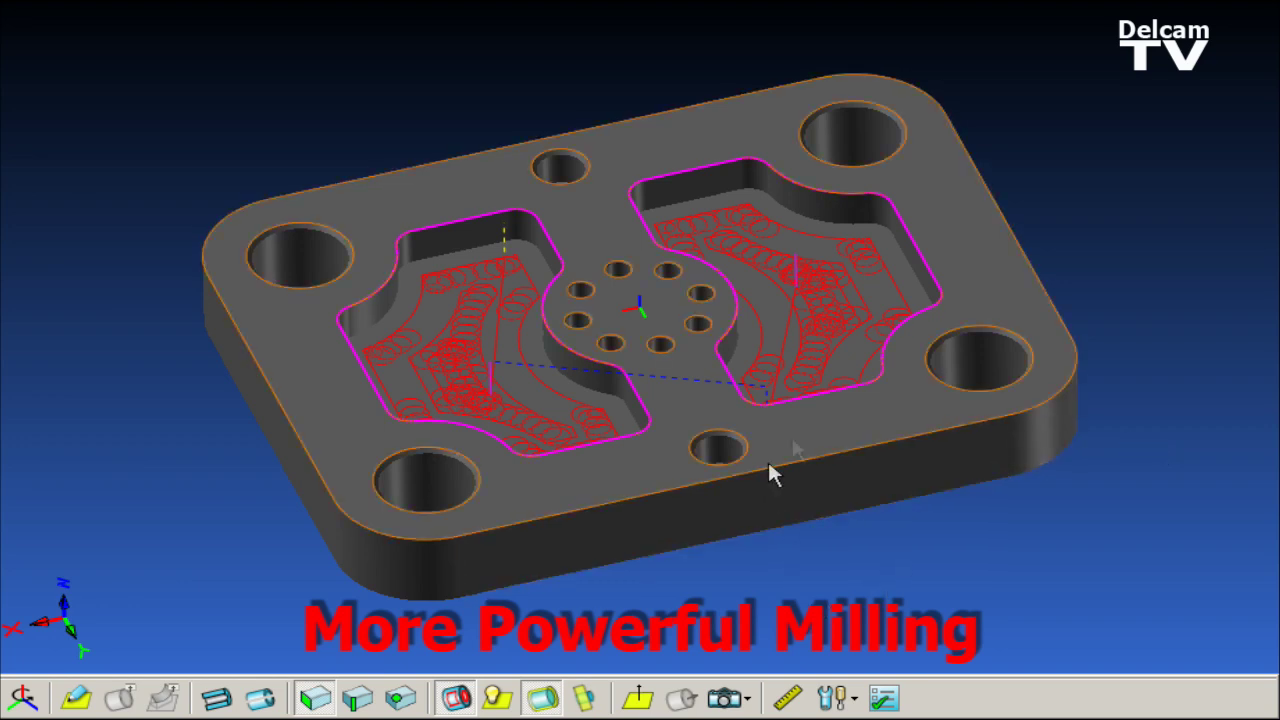
Step: Select the plate's top face for Face_MILL and inspect the plate from the Top view
{"action": "left_click", "coordinate": [793, 438]}
{"action": "left_click", "coordinate": [638, 699]}
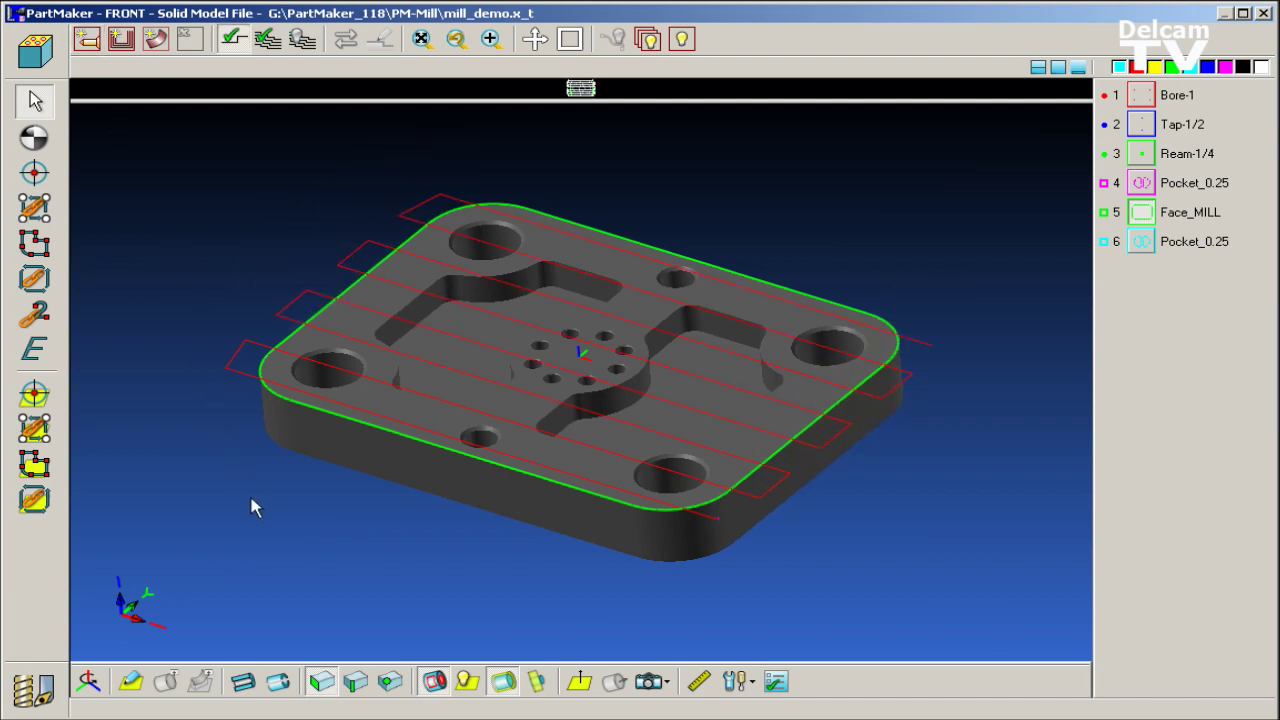
{"action": "middle_click_drag", "start_coordinate": [253, 507], "coordinate": [374, 474]}
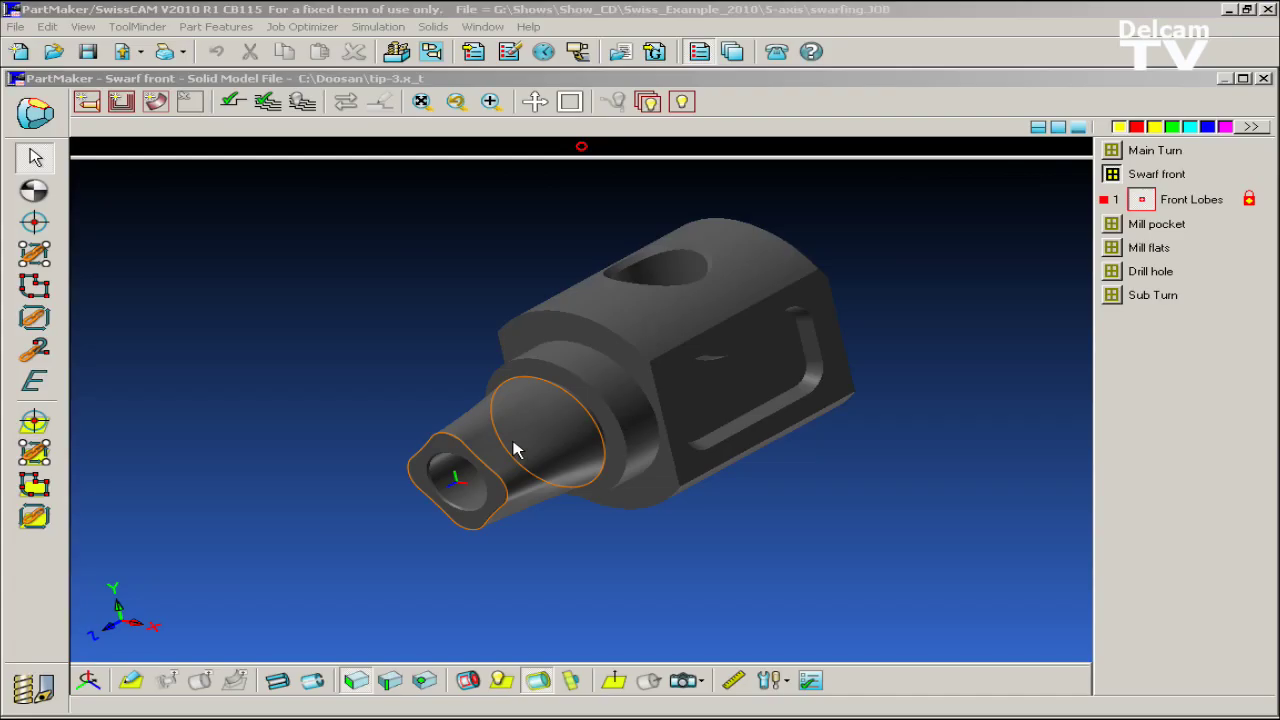
Step: Select the tip's conical face for 5-axis milling and orbit around it
{"action": "left_click", "coordinate": [513, 450]}
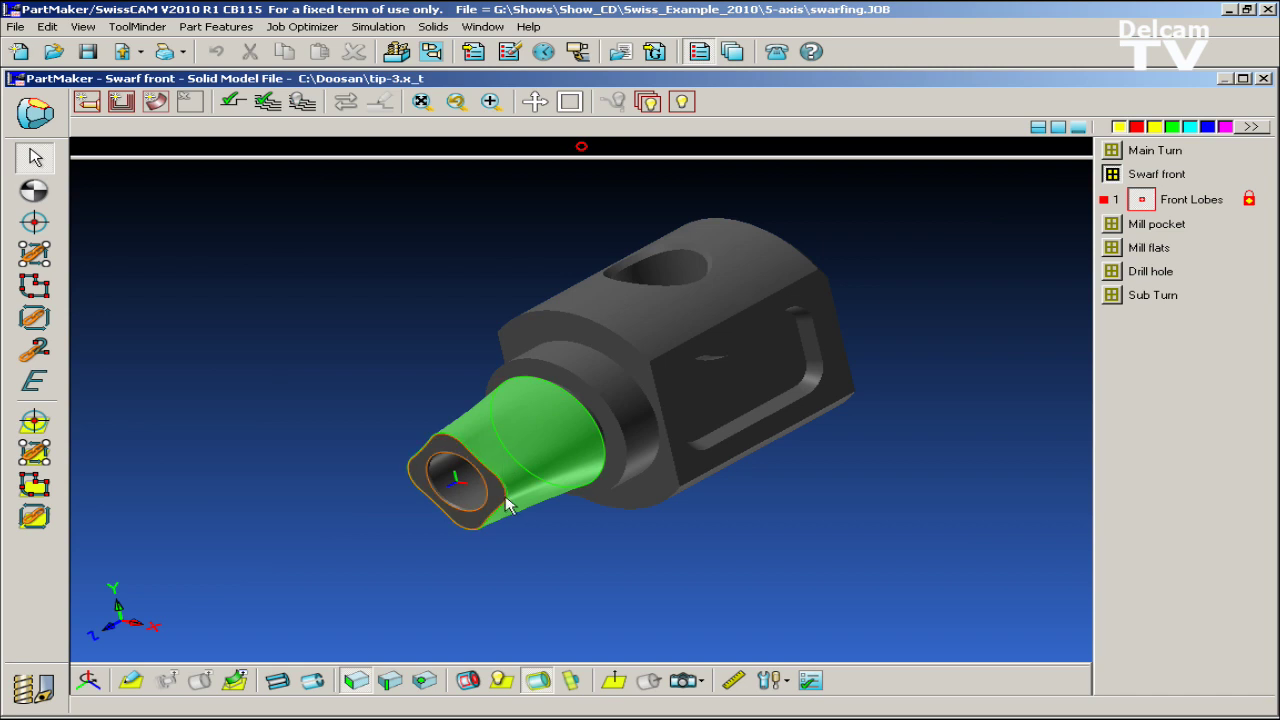
{"action": "middle_click_drag", "start_coordinate": [513, 505], "coordinate": [875, 385]}
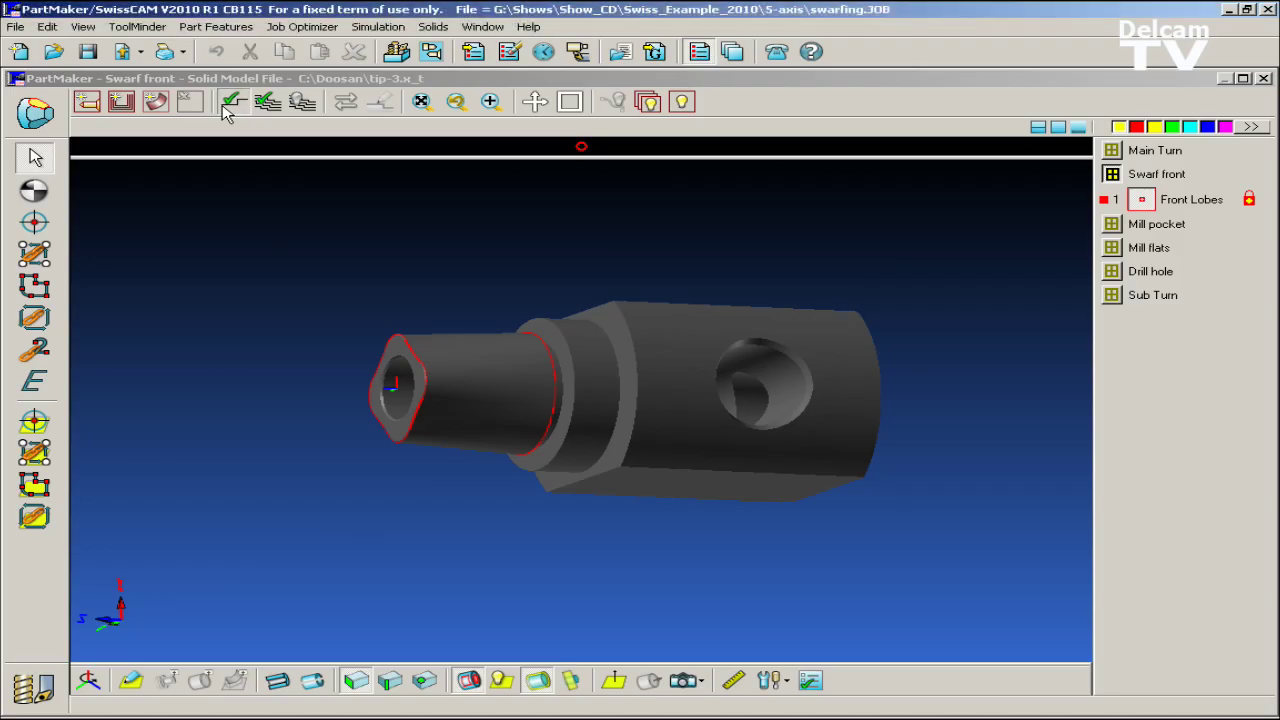
Step: Play the cutting simulation, then scroll through the BLISK.H1 and BLISK.H2 program listings
{"action": "left_click", "coordinate": [231, 102]}
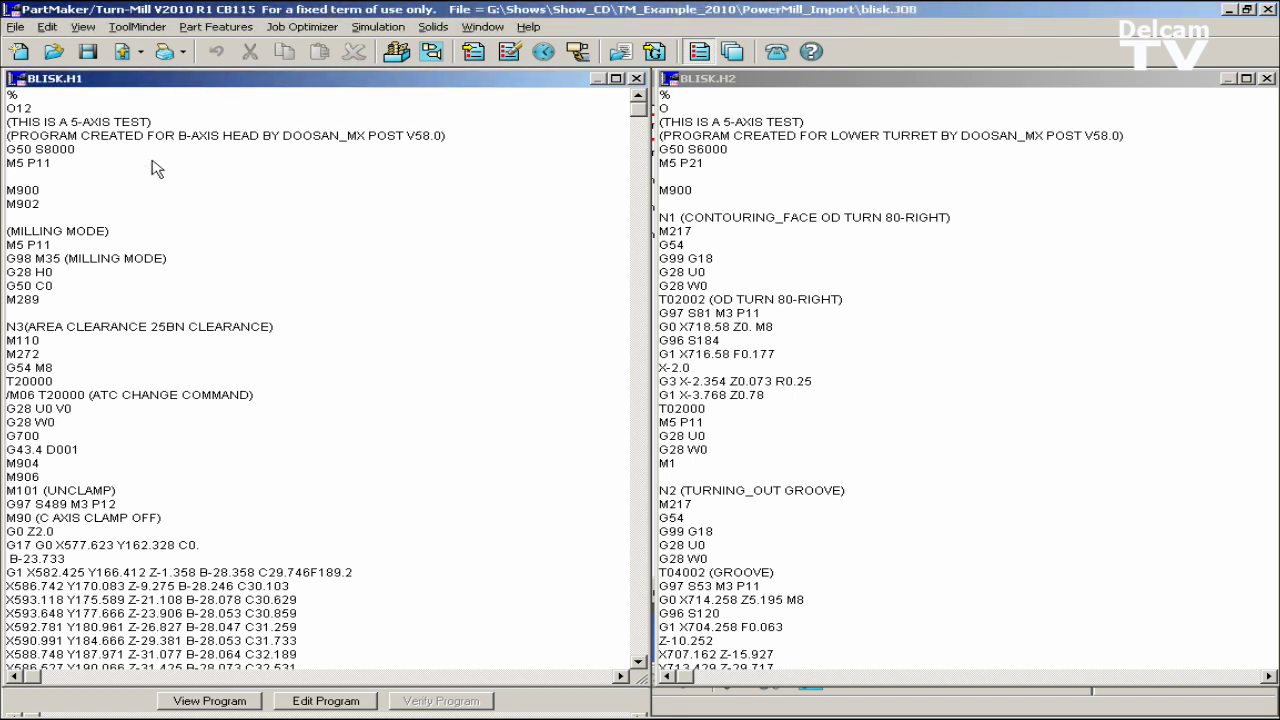
{"action": "scroll", "coordinate": [174, 194], "scroll_direction": "down", "scroll_amount": 2}
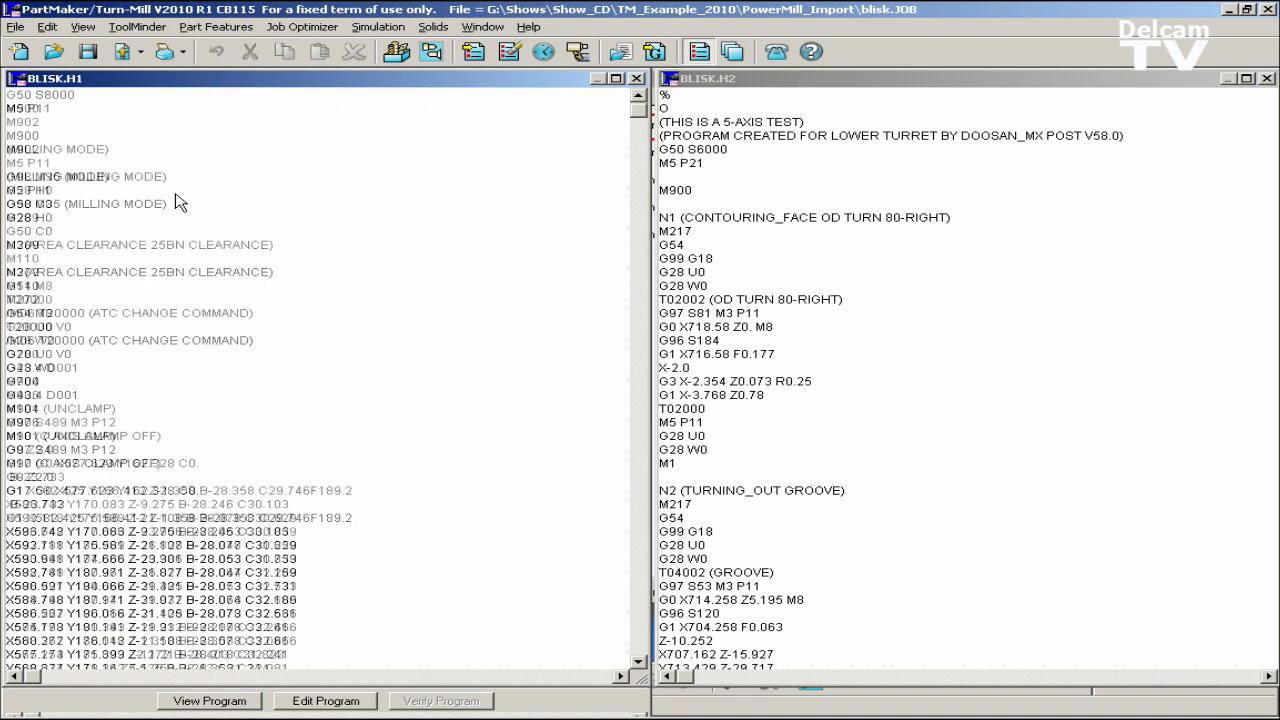
{"action": "scroll", "coordinate": [174, 202], "scroll_direction": "down", "scroll_amount": 2}
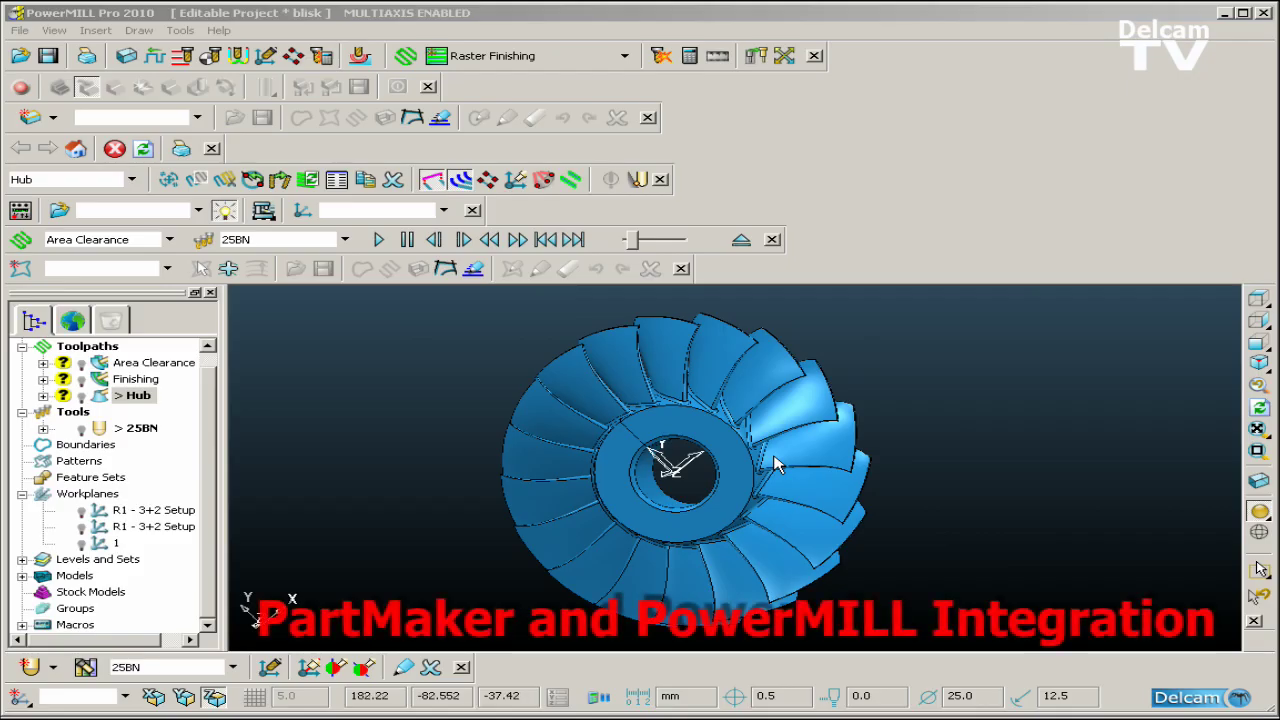
Step: Orbit the blisk to review its Area Clearance, Finishing and Hub toolpaths
{"action": "middle_click_drag", "start_coordinate": [765, 457], "coordinate": [730, 490]}
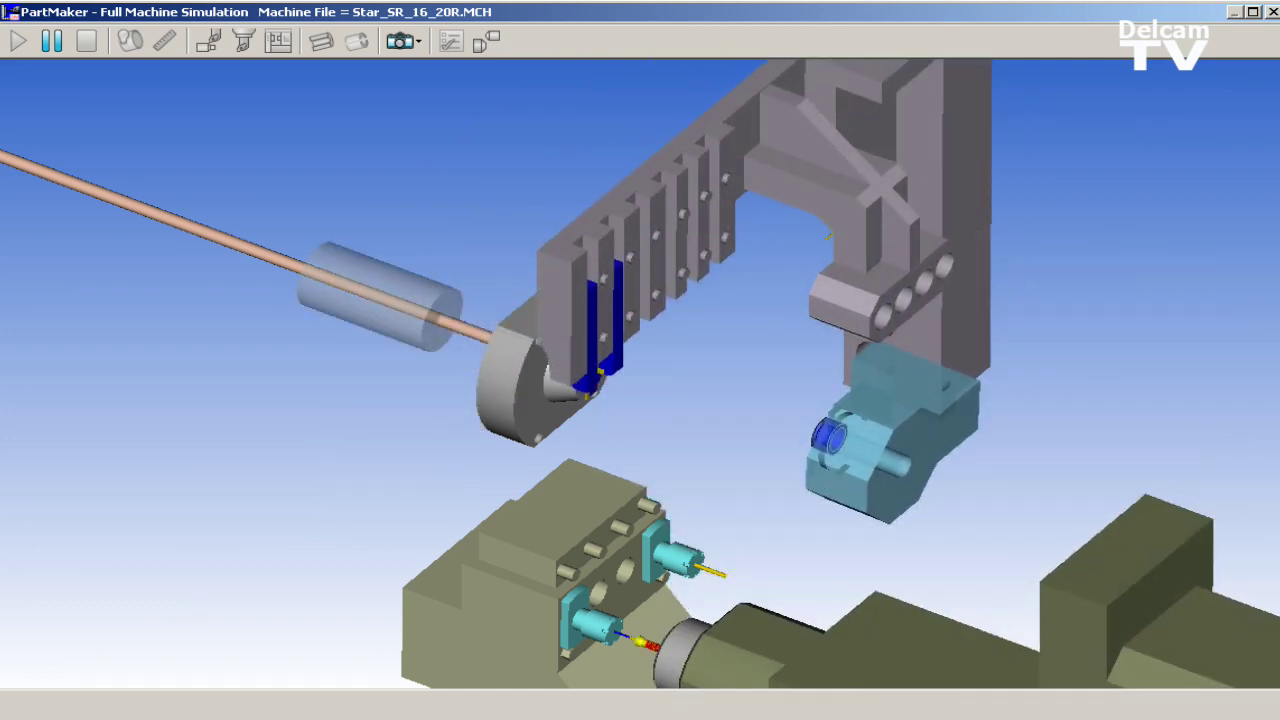
Step: Use Show Finished Part to display the completed threaded part in the simulation
{"action": "right_click", "coordinate": [283, 301]}
{"action": "left_click", "coordinate": [399, 433]}
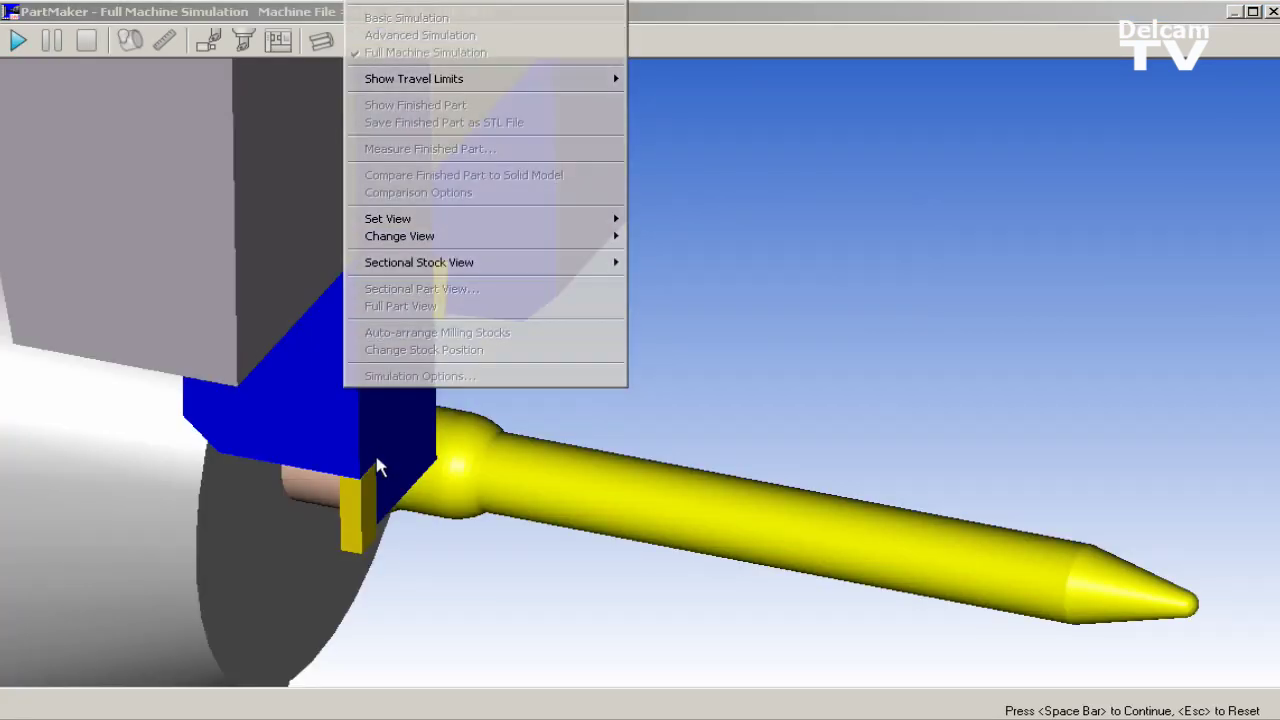
Step: Accept the Simulation Options unchanged and run the Star machine simulation
{"action": "left_click", "coordinate": [374, 463]}
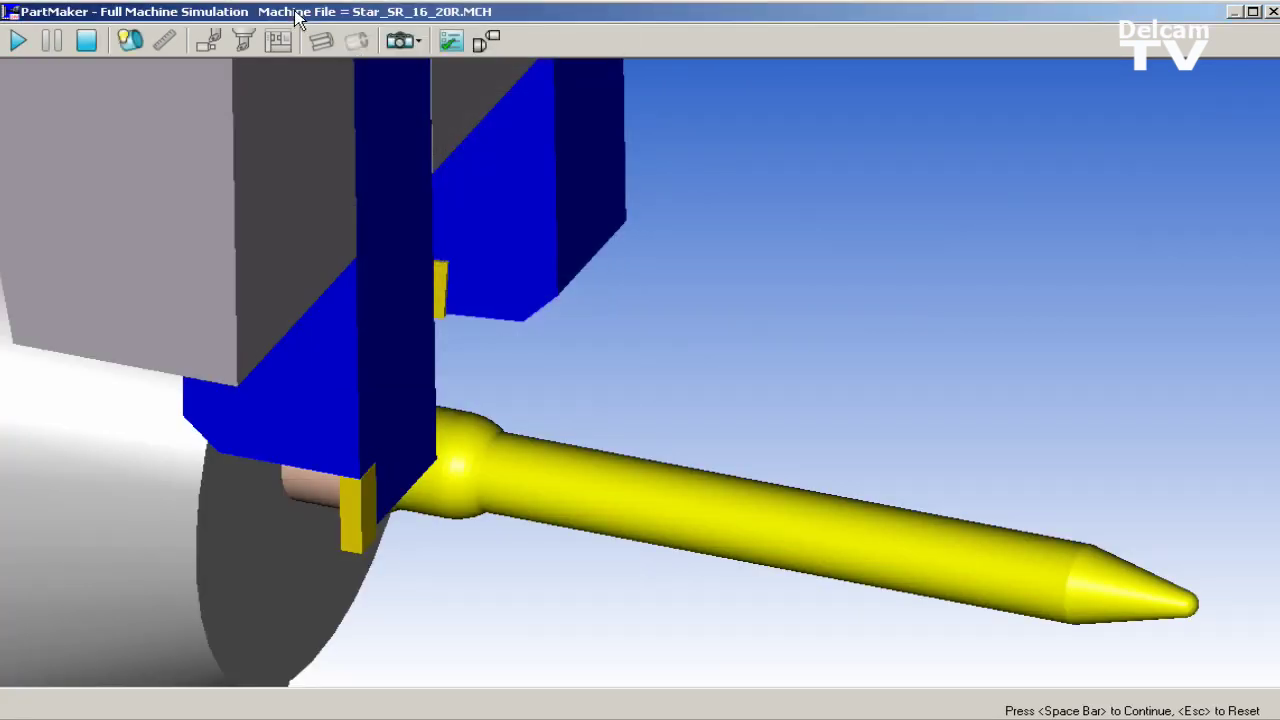
{"action": "right_click", "coordinate": [344, 388]}
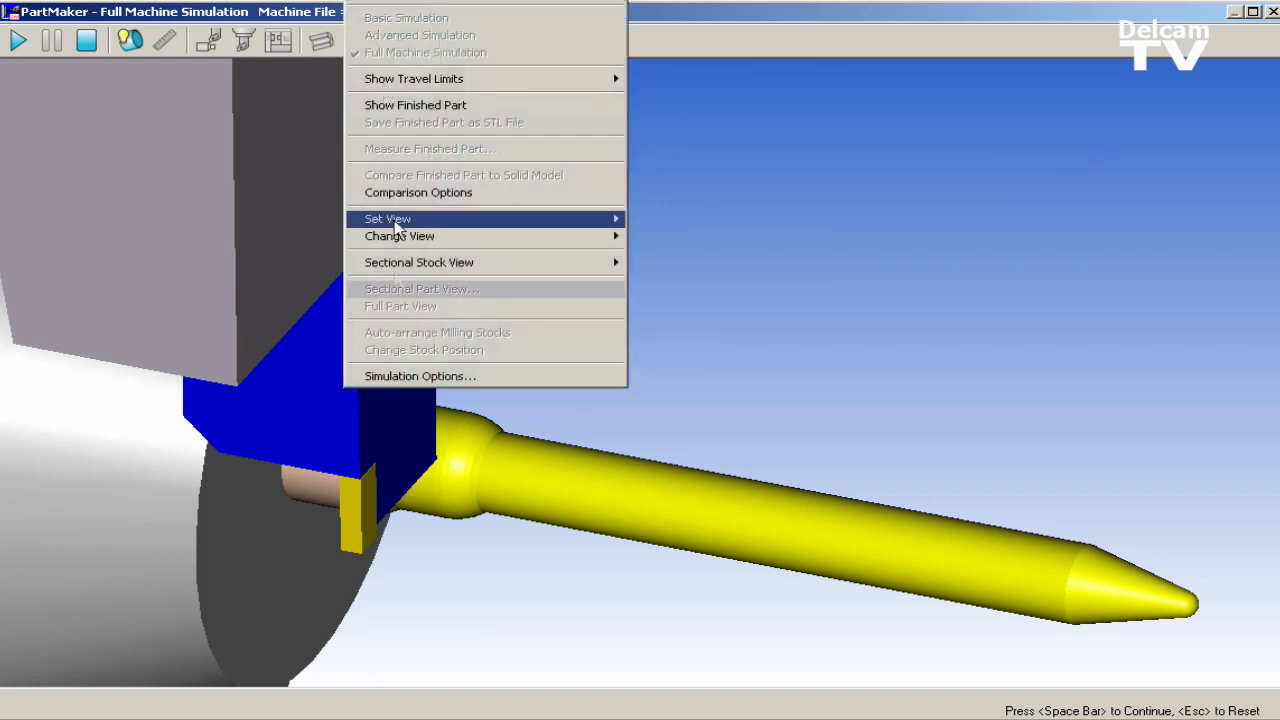
{"action": "left_click", "coordinate": [420, 372]}
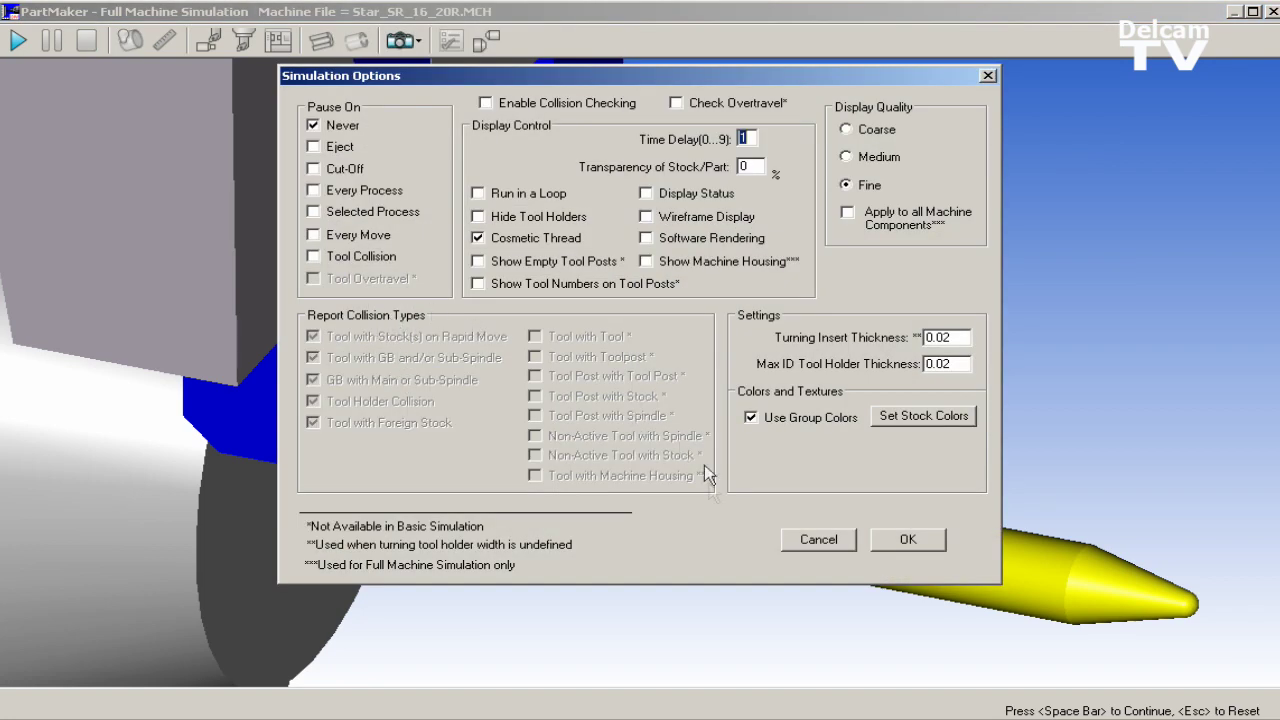
{"action": "left_click", "coordinate": [900, 540]}
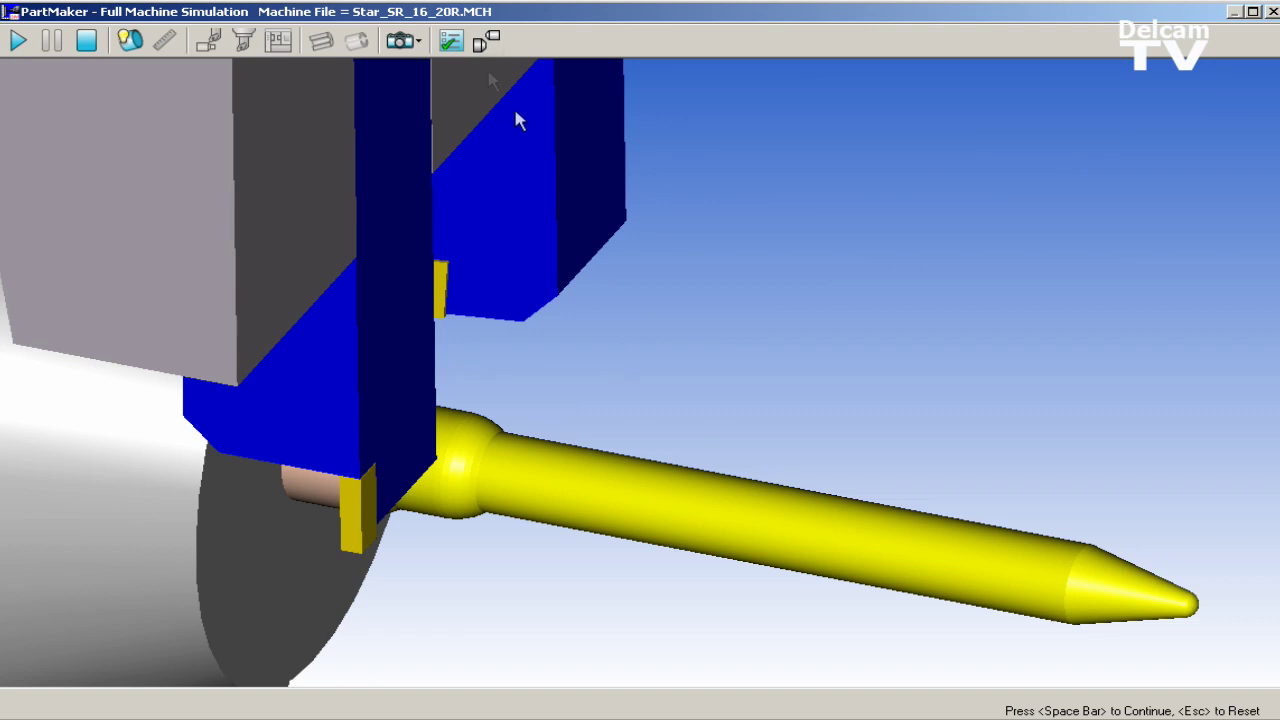
{"action": "key", "text": "space"}
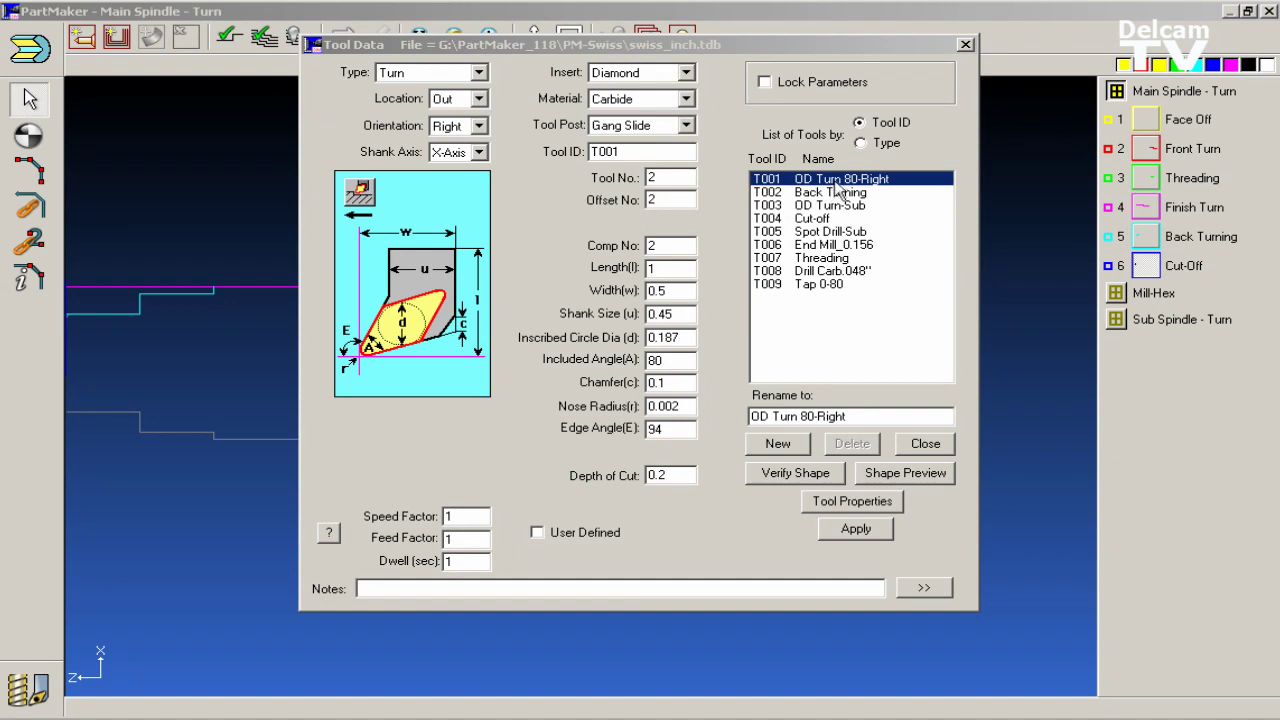
Step: Lock parameters on tools T001–T003, toggle T004 on and off, and close Tool Data
{"action": "left_click", "coordinate": [836, 181]}
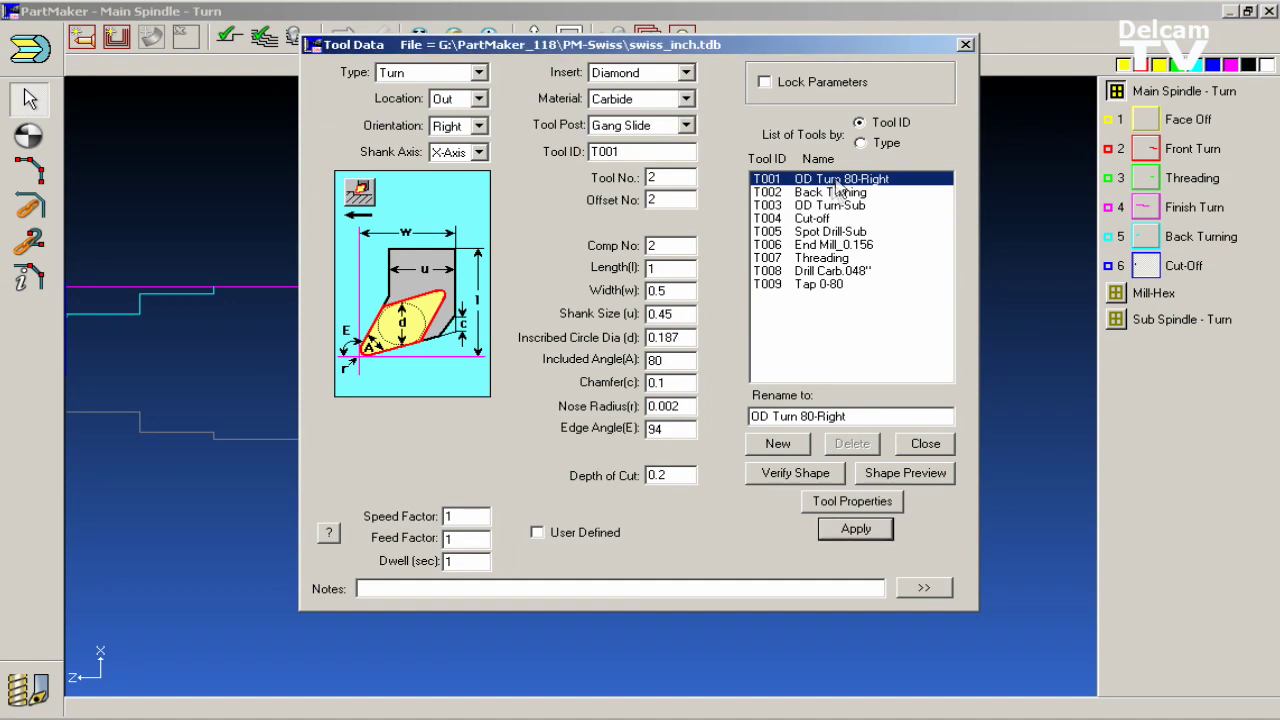
{"action": "left_click", "coordinate": [777, 87]}
{"action": "left_click", "coordinate": [780, 192]}
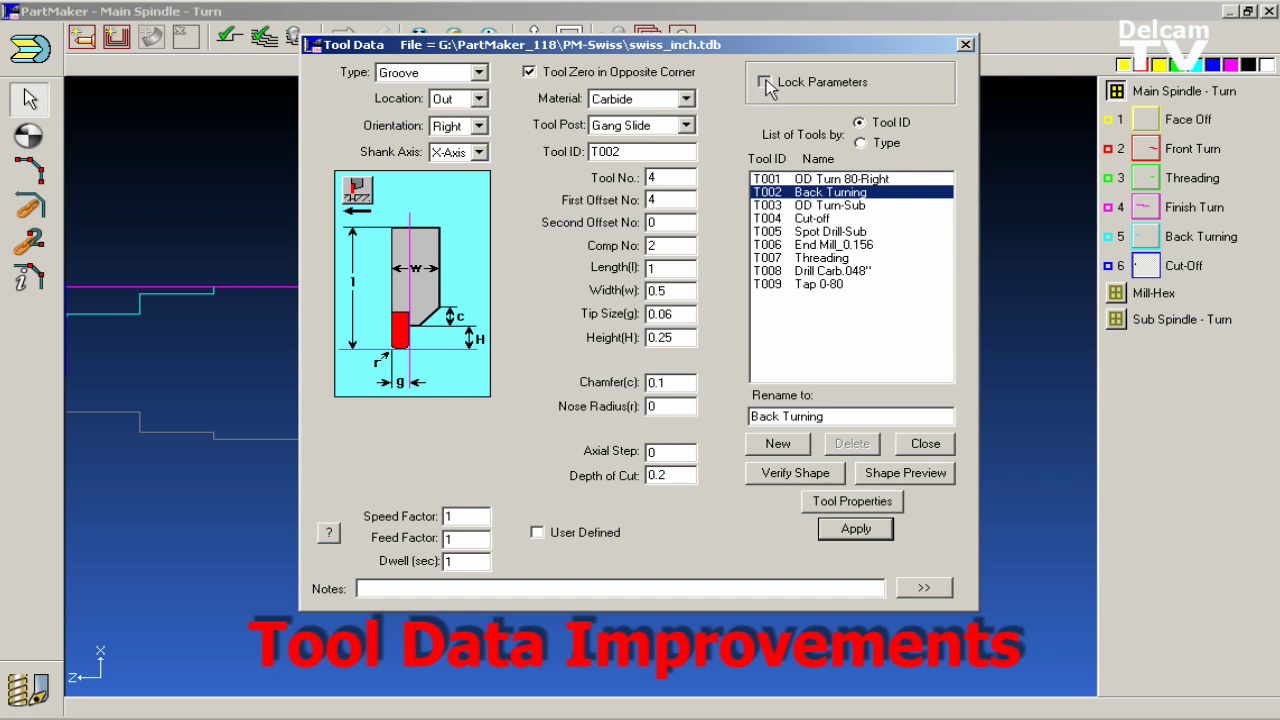
{"action": "left_click", "coordinate": [766, 83]}
{"action": "left_click", "coordinate": [790, 205]}
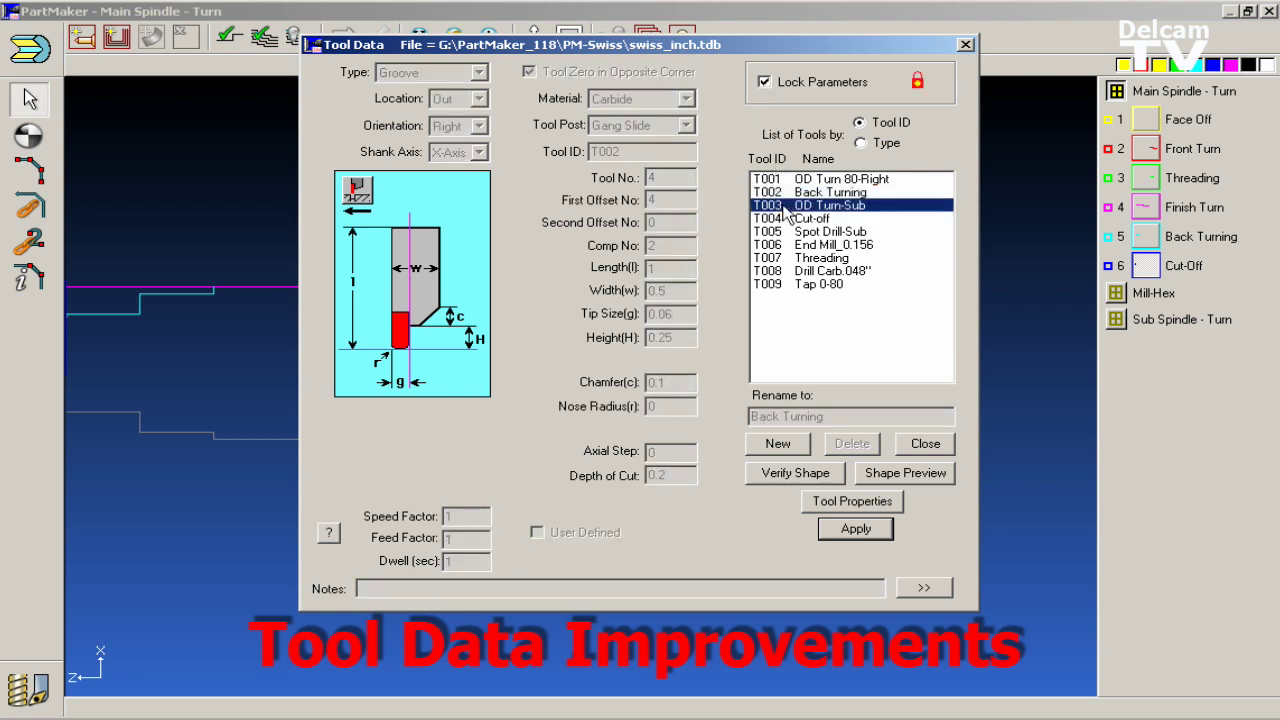
{"action": "left_click", "coordinate": [766, 83]}
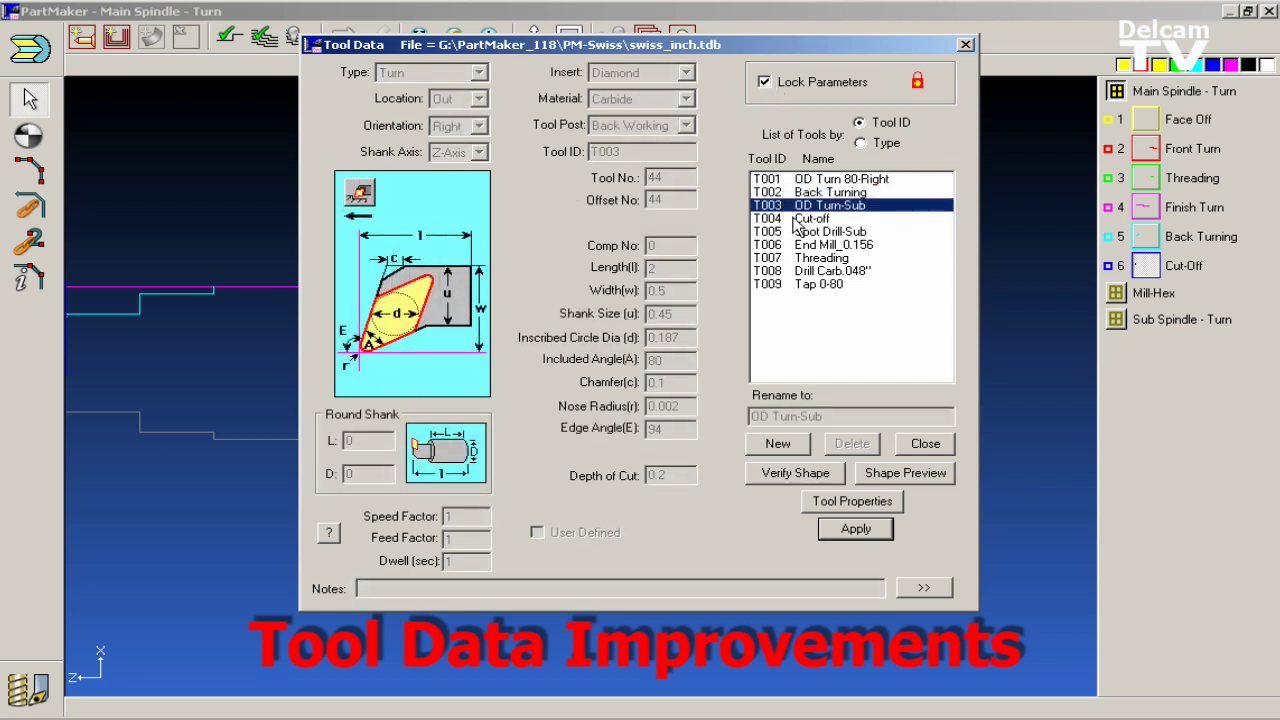
{"action": "left_click", "coordinate": [795, 219]}
{"action": "left_click", "coordinate": [766, 83]}
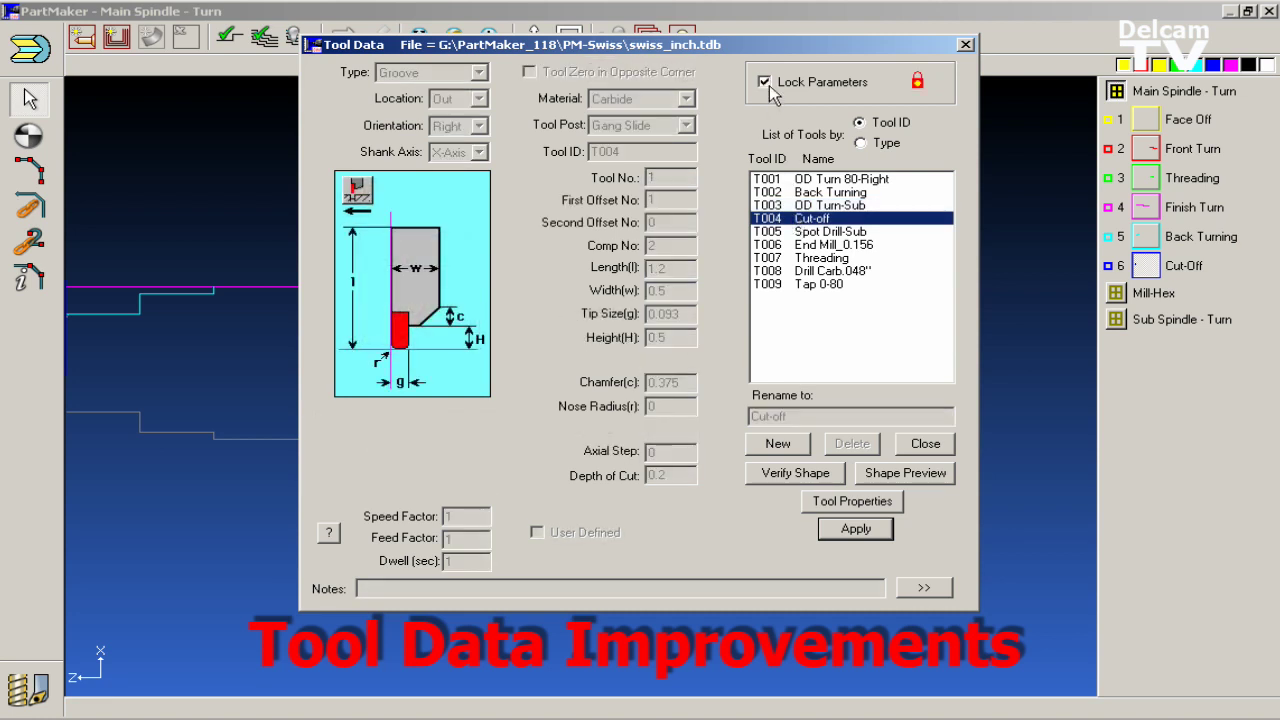
{"action": "left_click", "coordinate": [766, 83]}
{"action": "left_click", "coordinate": [925, 444]}
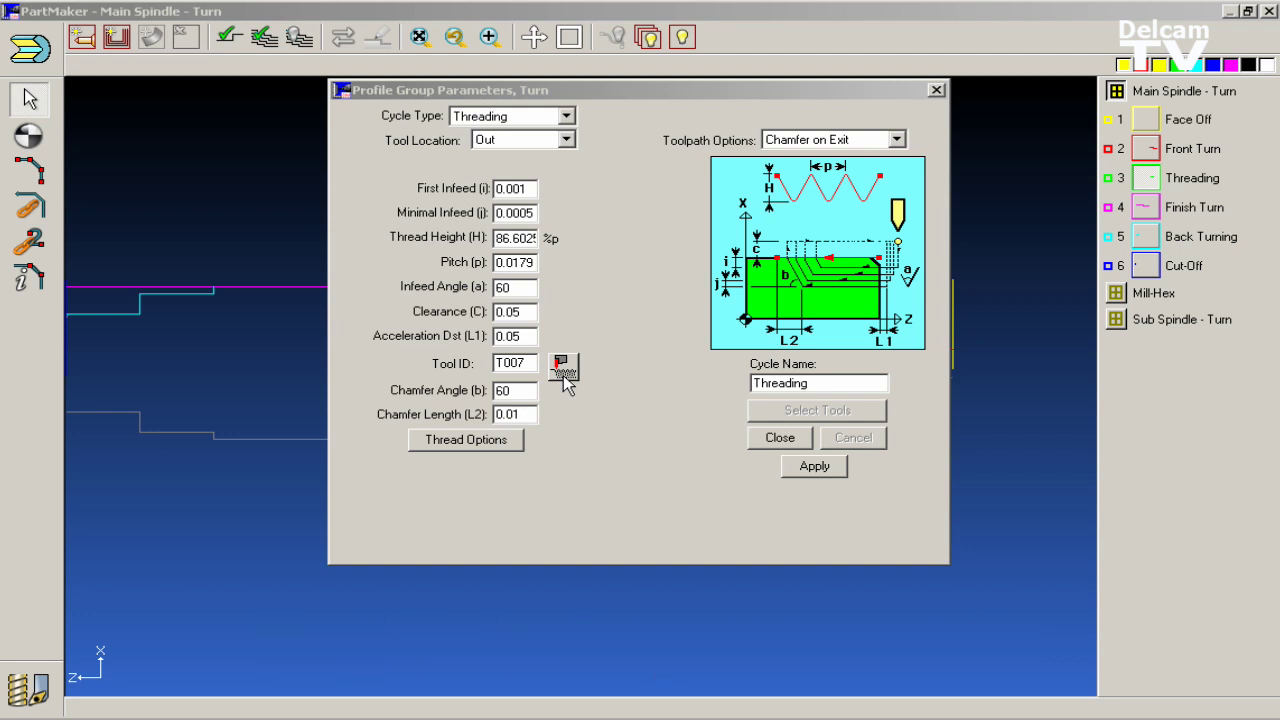
Step: Give threading tool T007 tool and offset number 33
{"action": "left_click", "coordinate": [564, 368]}
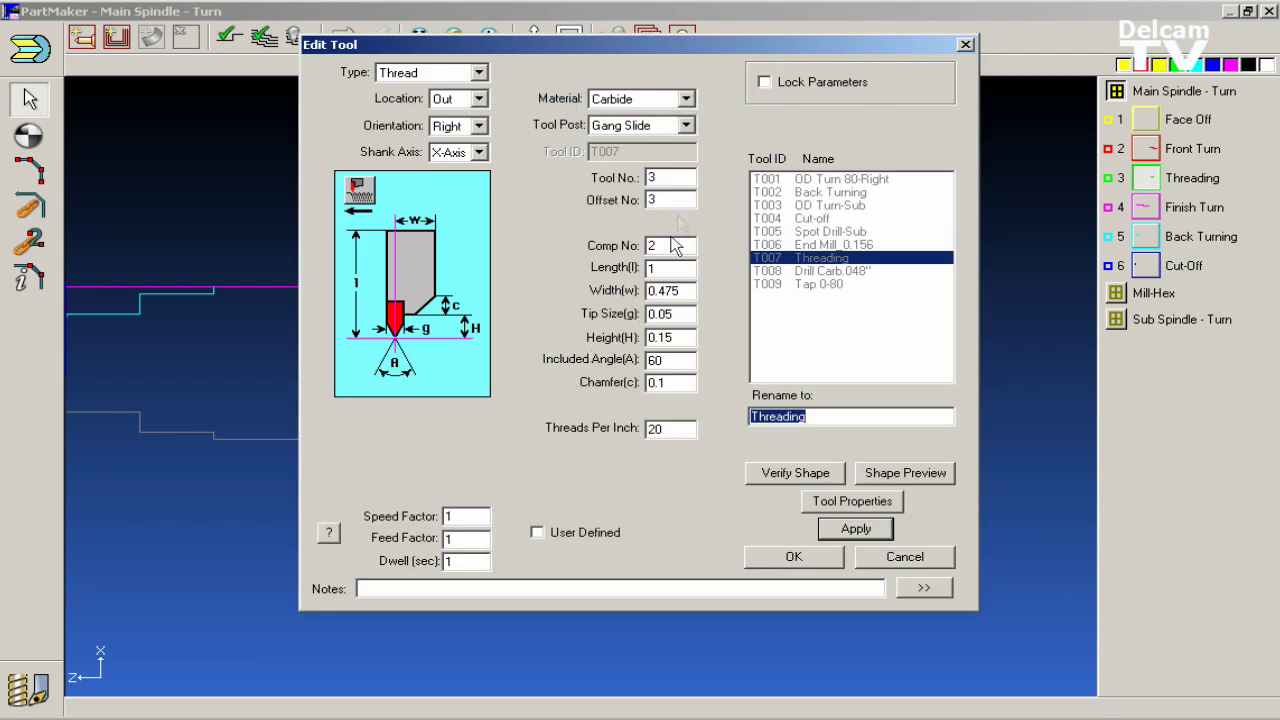
{"action": "double_click", "coordinate": [672, 176]}
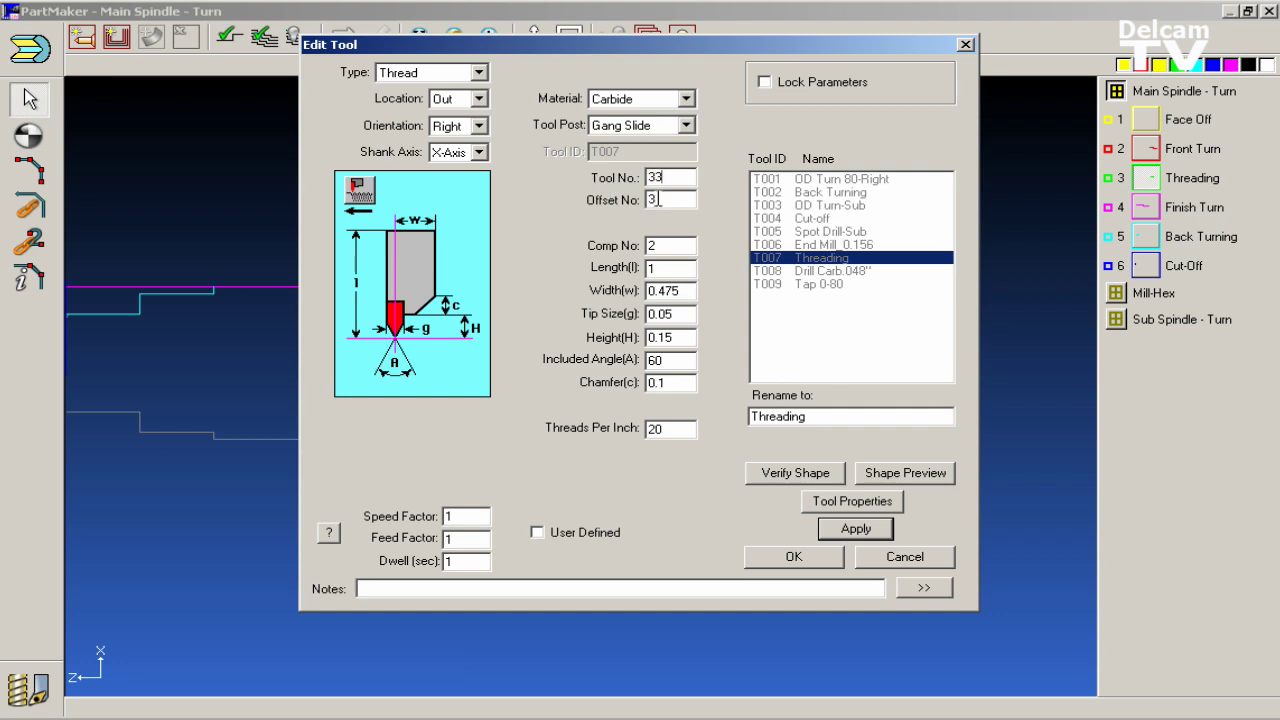
{"action": "left_click", "coordinate": [812, 565]}
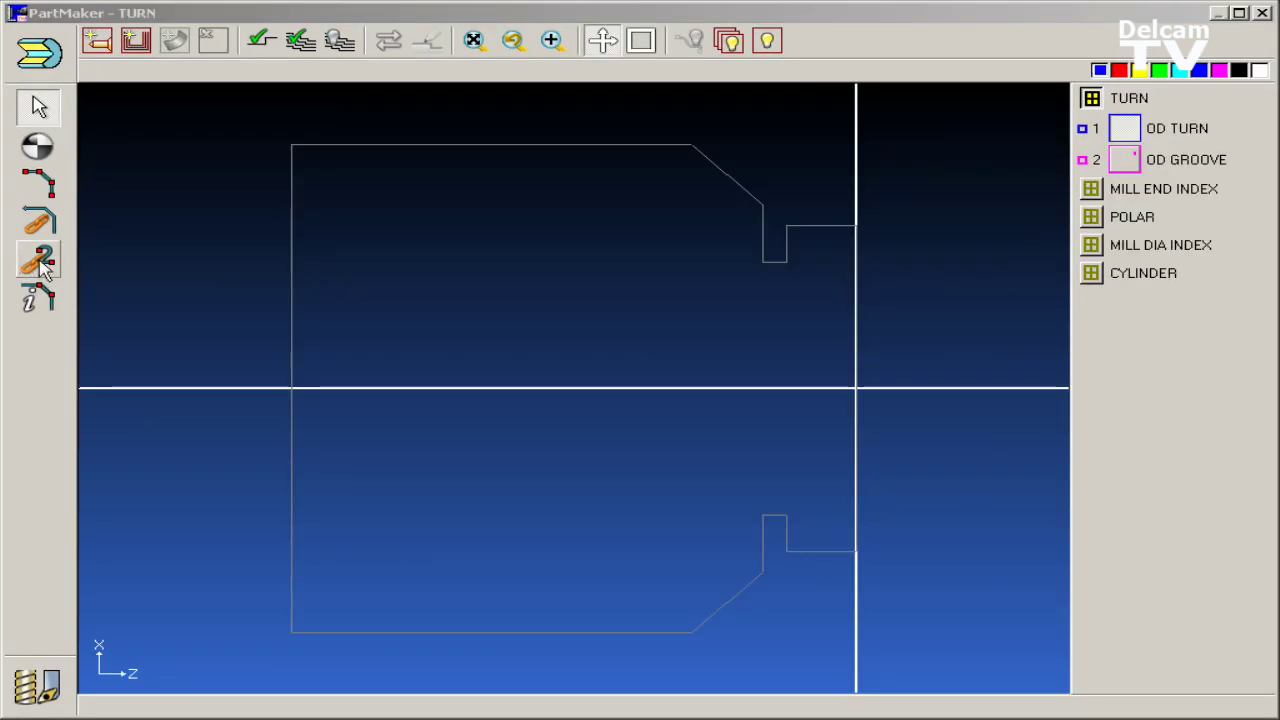
Step: Chain-select the profile from its top edge to its left corner
{"action": "left_click", "coordinate": [38, 262]}
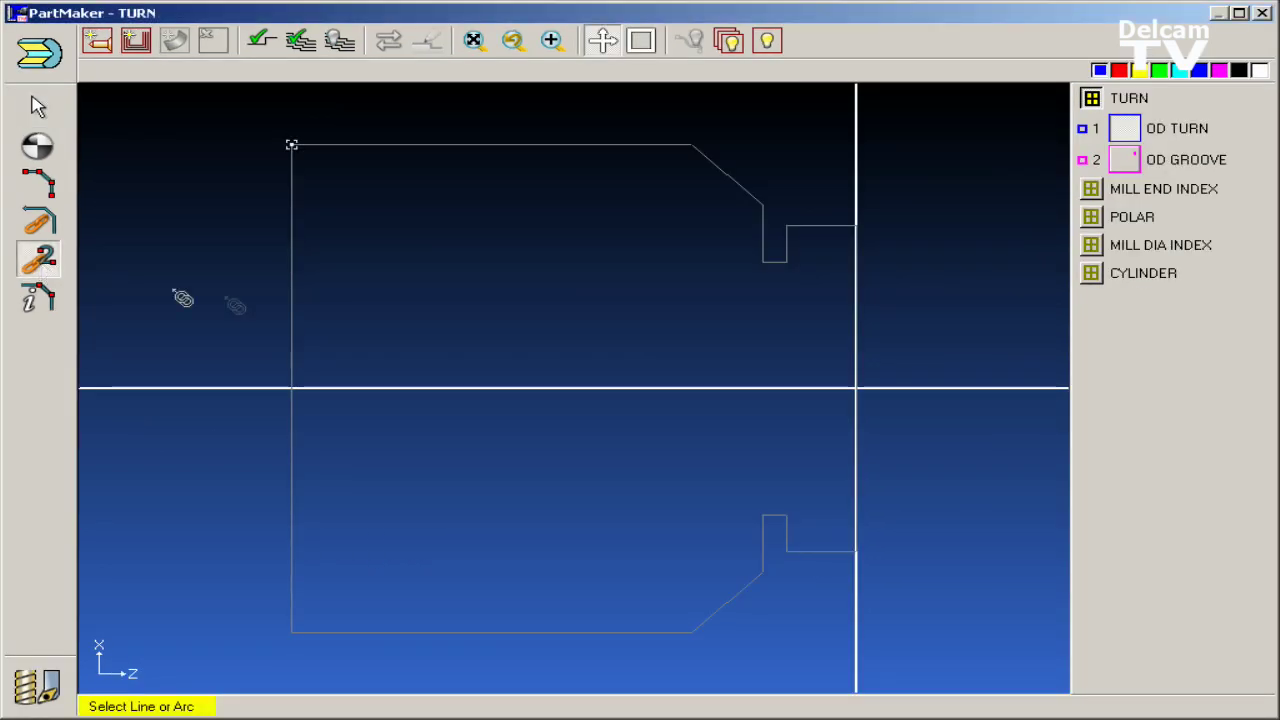
{"action": "left_click", "coordinate": [856, 226]}
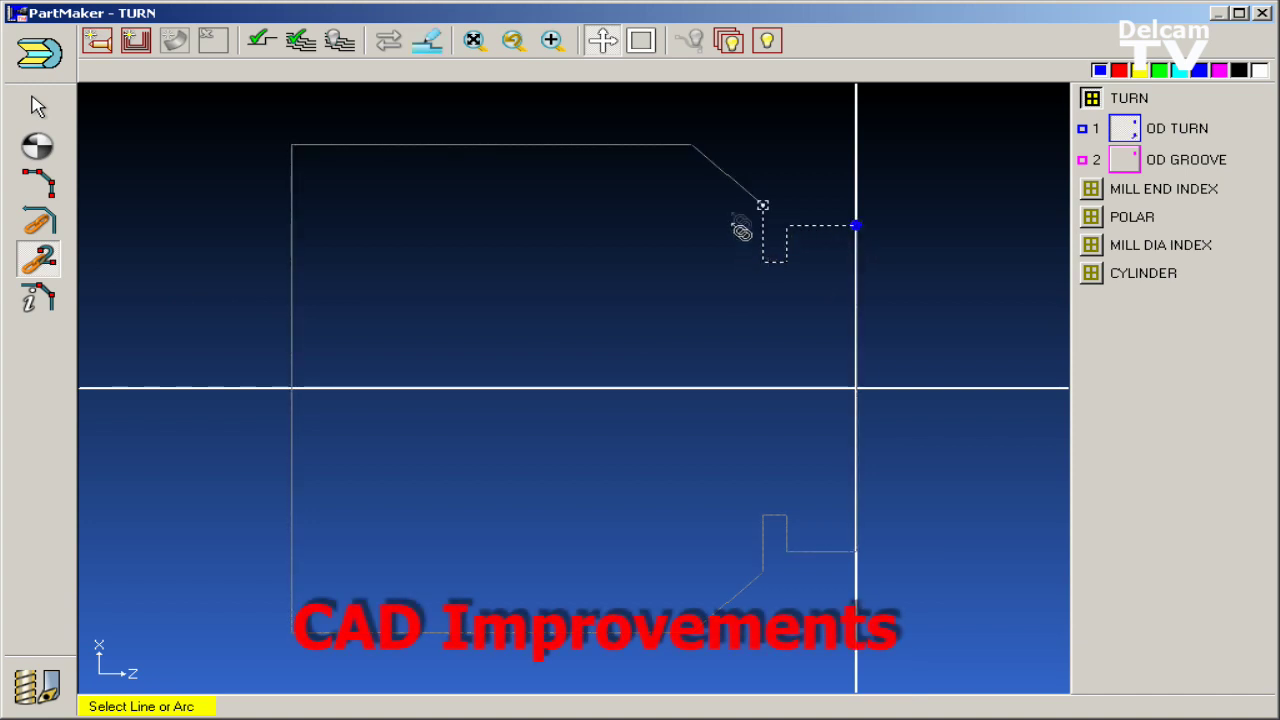
{"action": "left_click", "coordinate": [374, 152]}
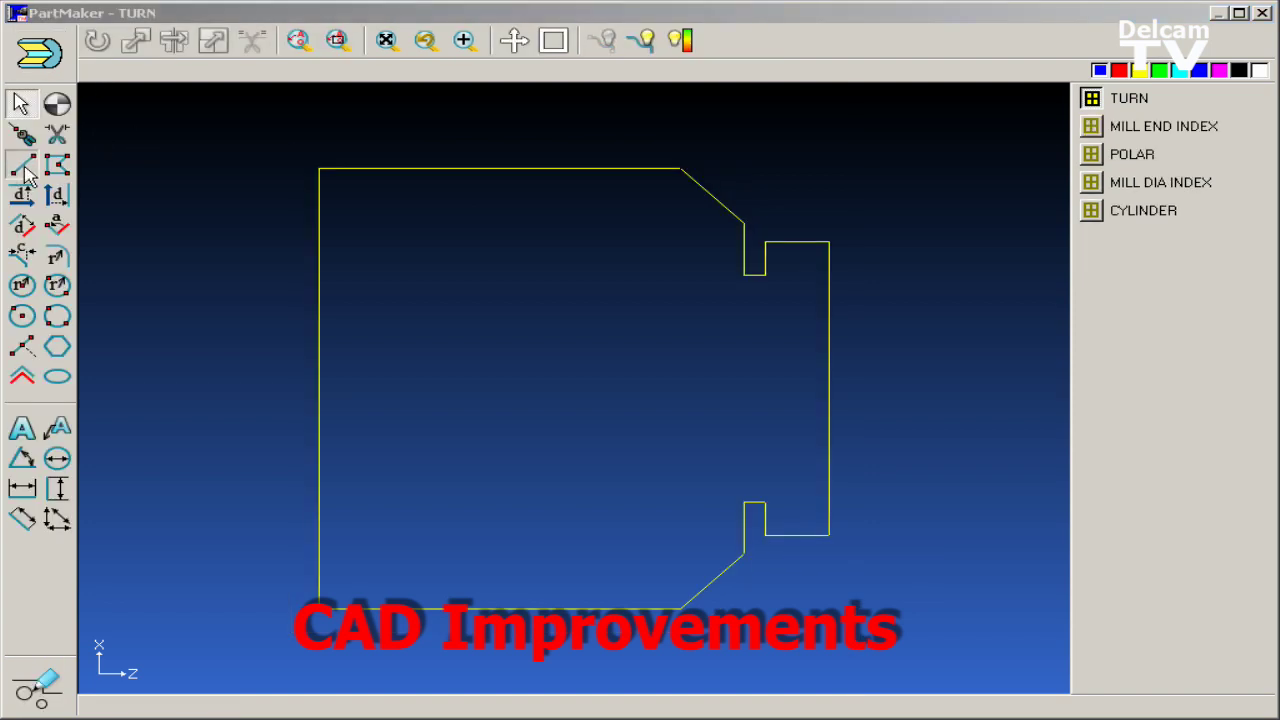
Step: With endpoint snap, draw a vertical line from the right-end step corner to the top-edge level
{"action": "left_click", "coordinate": [23, 167]}
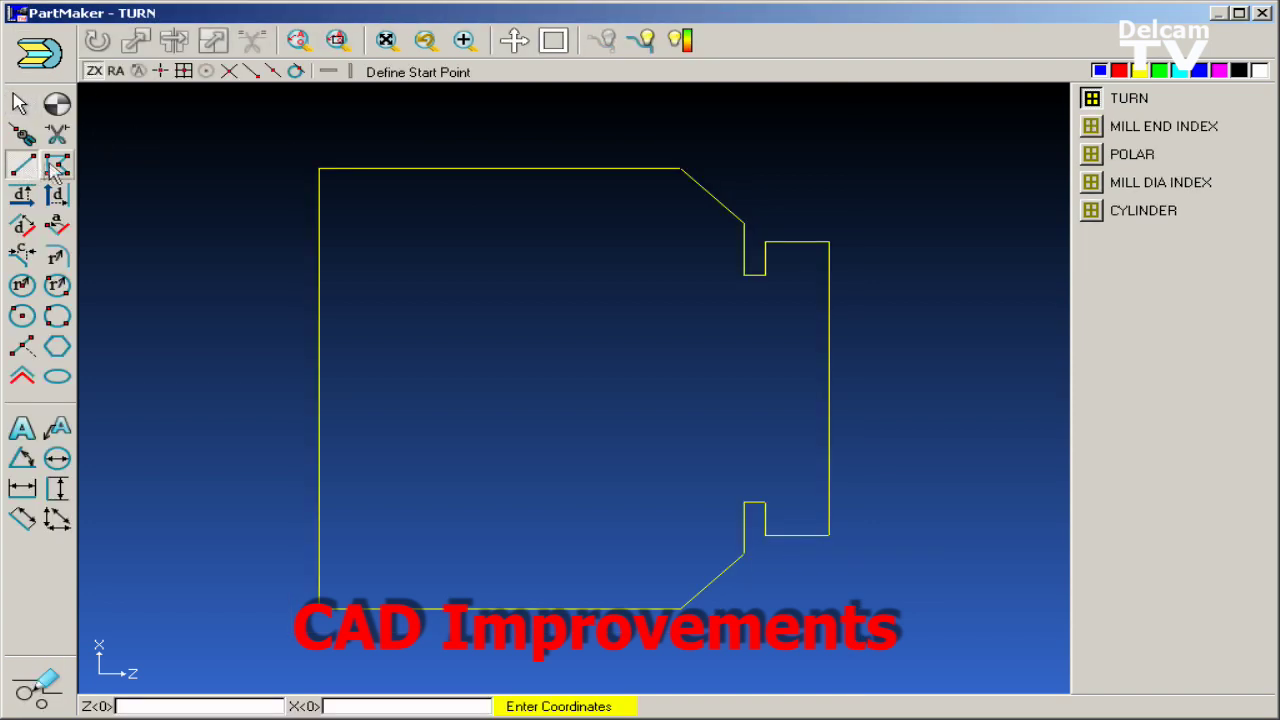
{"action": "left_click", "coordinate": [251, 71]}
{"action": "left_click", "coordinate": [829, 242]}
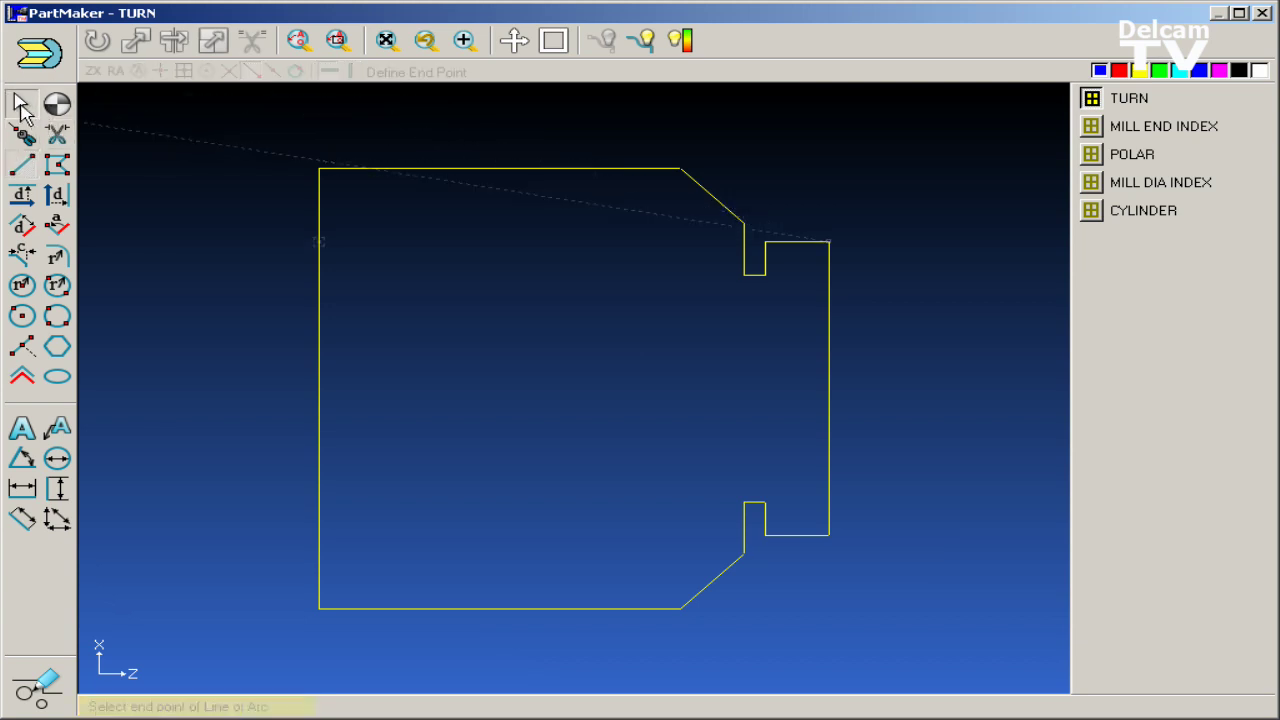
{"action": "left_click", "coordinate": [22, 164]}
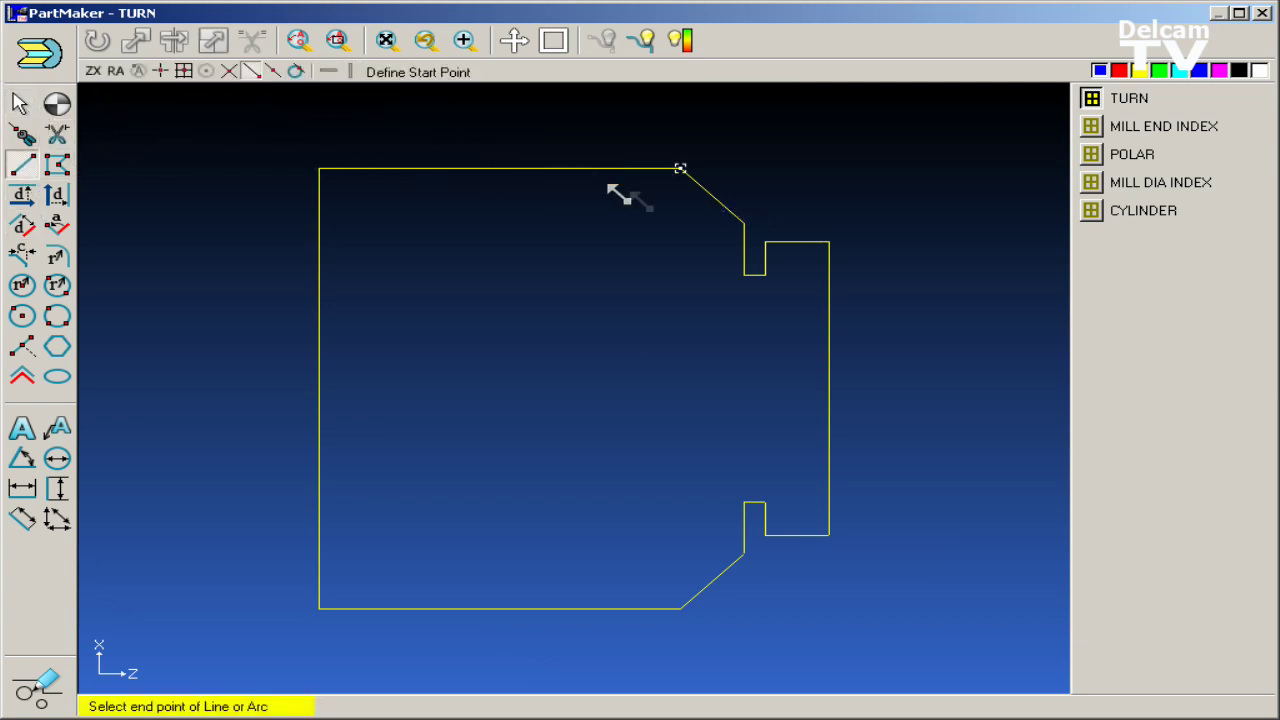
{"action": "left_click", "coordinate": [829, 242]}
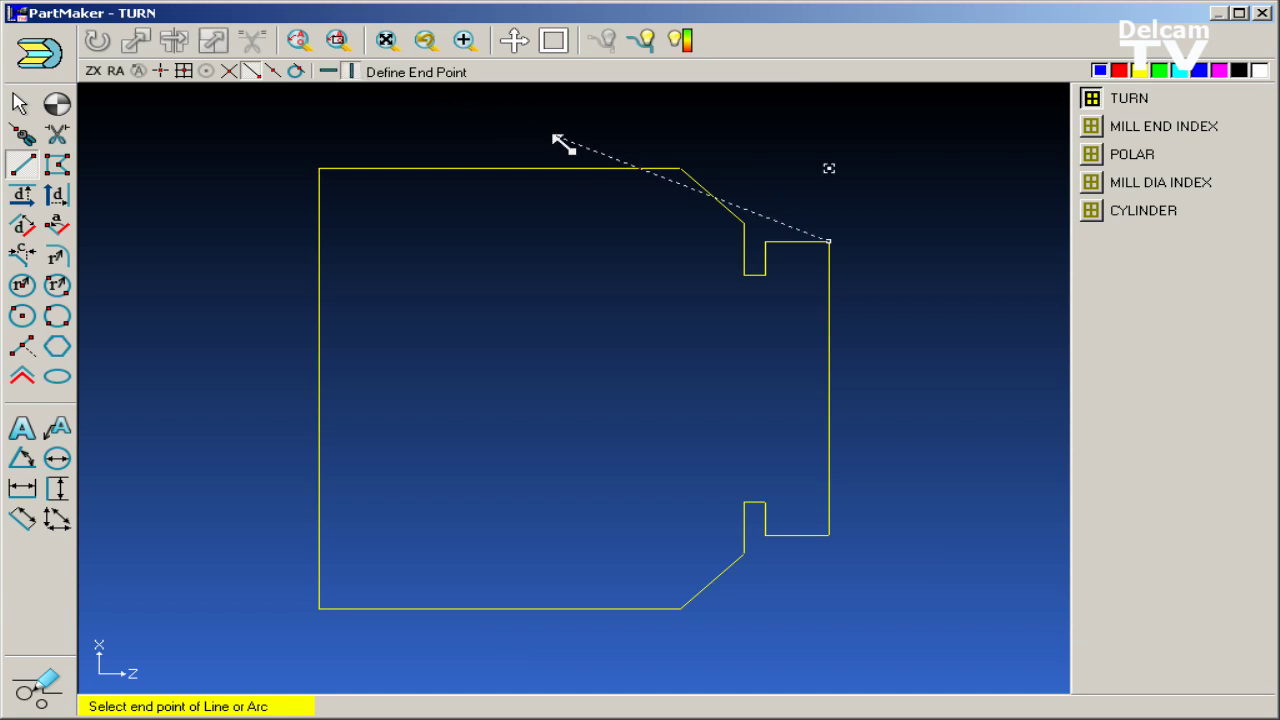
{"action": "left_click", "coordinate": [632, 172]}
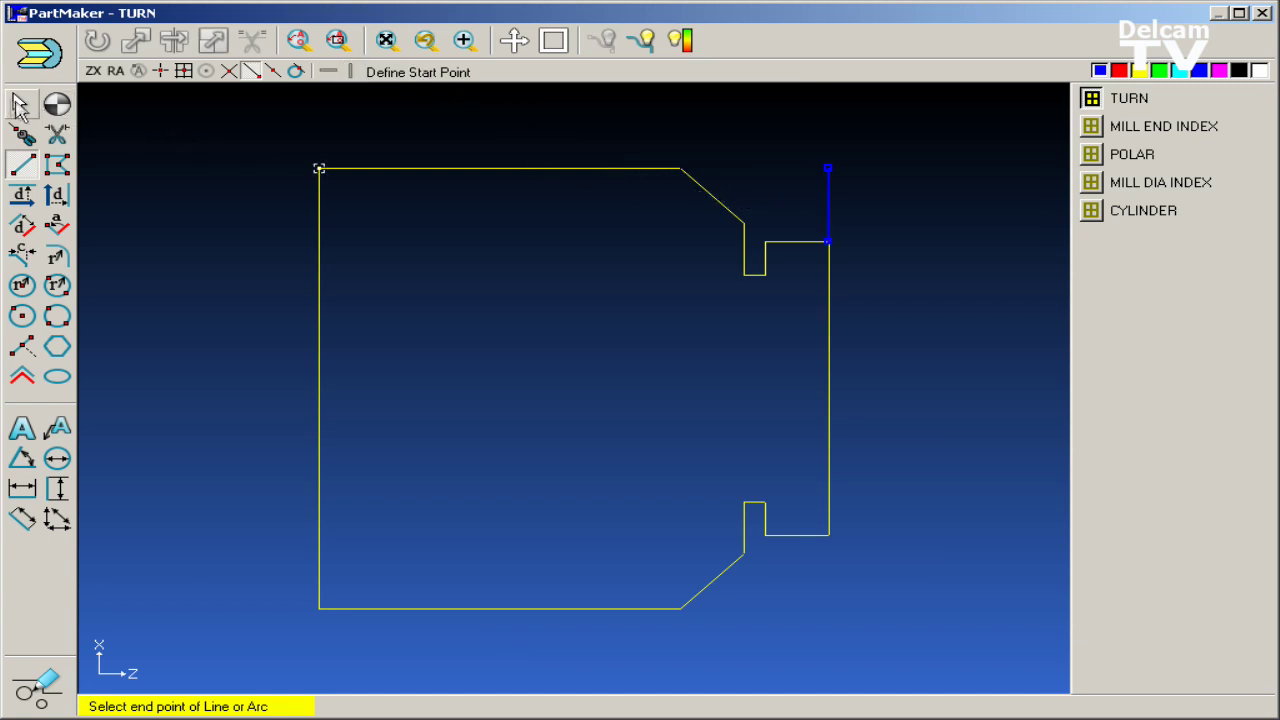
{"action": "left_click", "coordinate": [19, 104]}
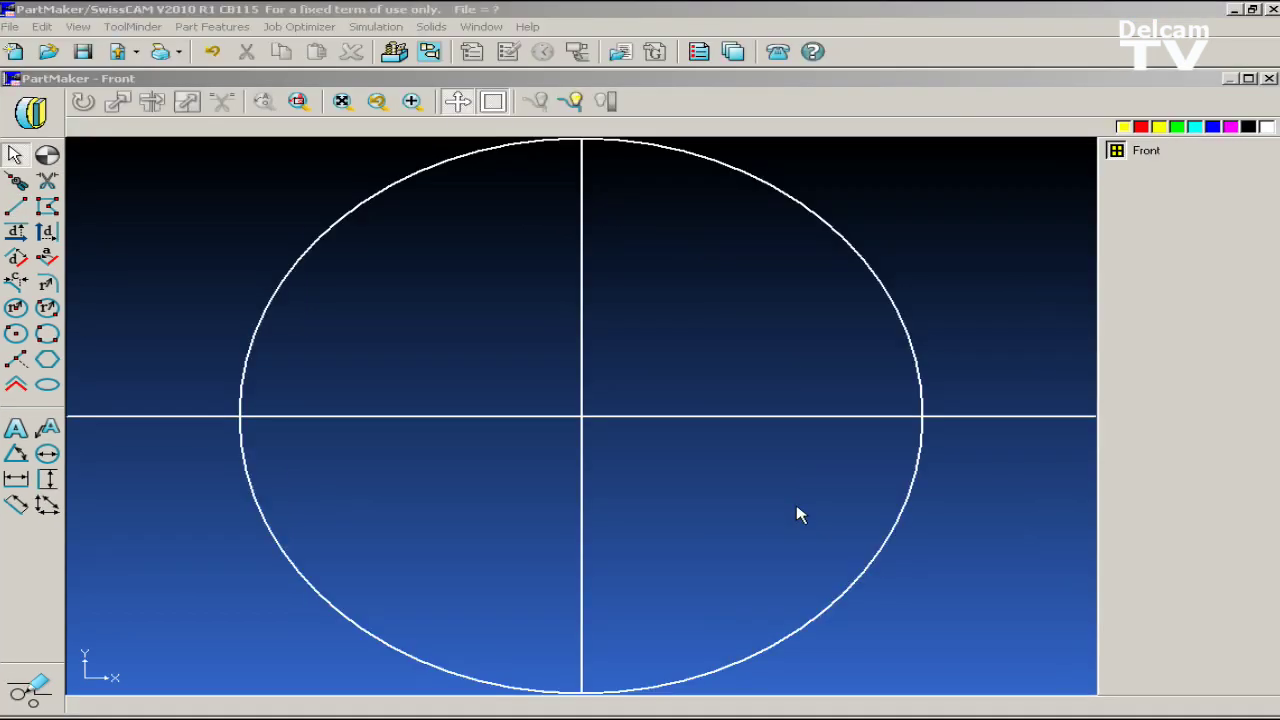
Step: Draw a 6-sided 0.126 flat-to-flat hexagon at 0,0 and offset the ellipse outward 0.05
{"action": "left_click", "coordinate": [42, 364]}
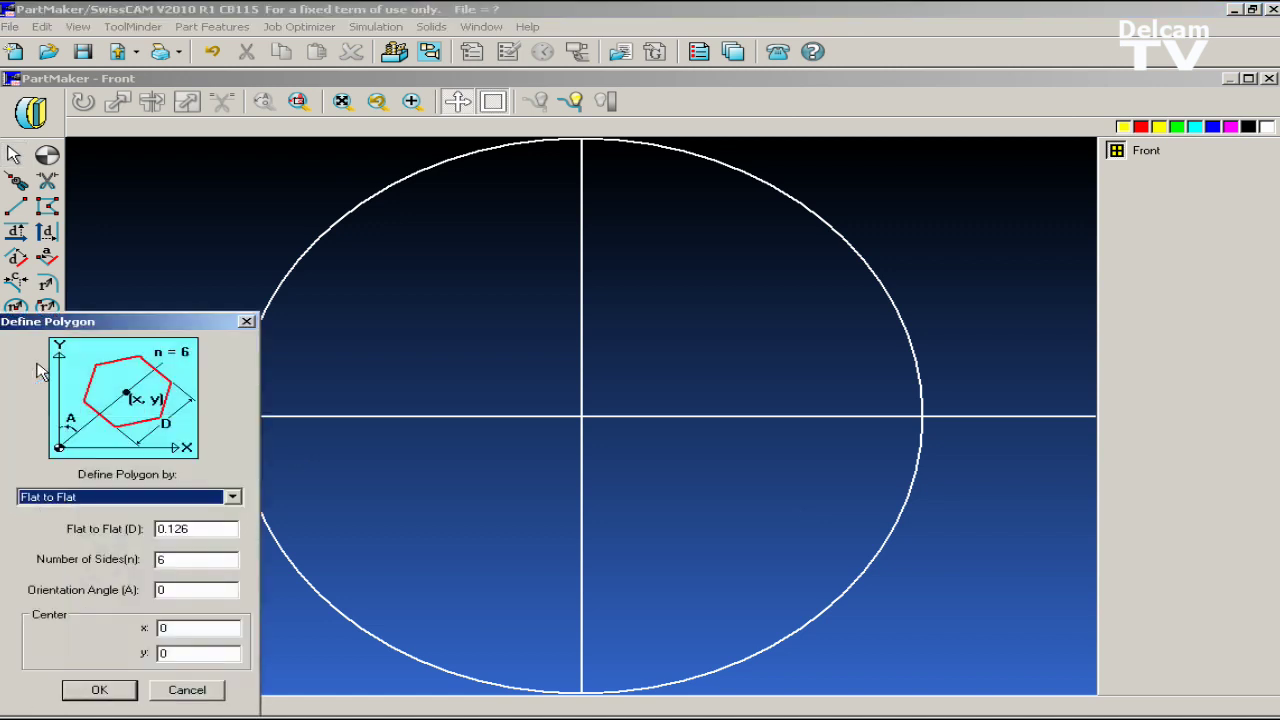
{"action": "left_click", "coordinate": [100, 692]}
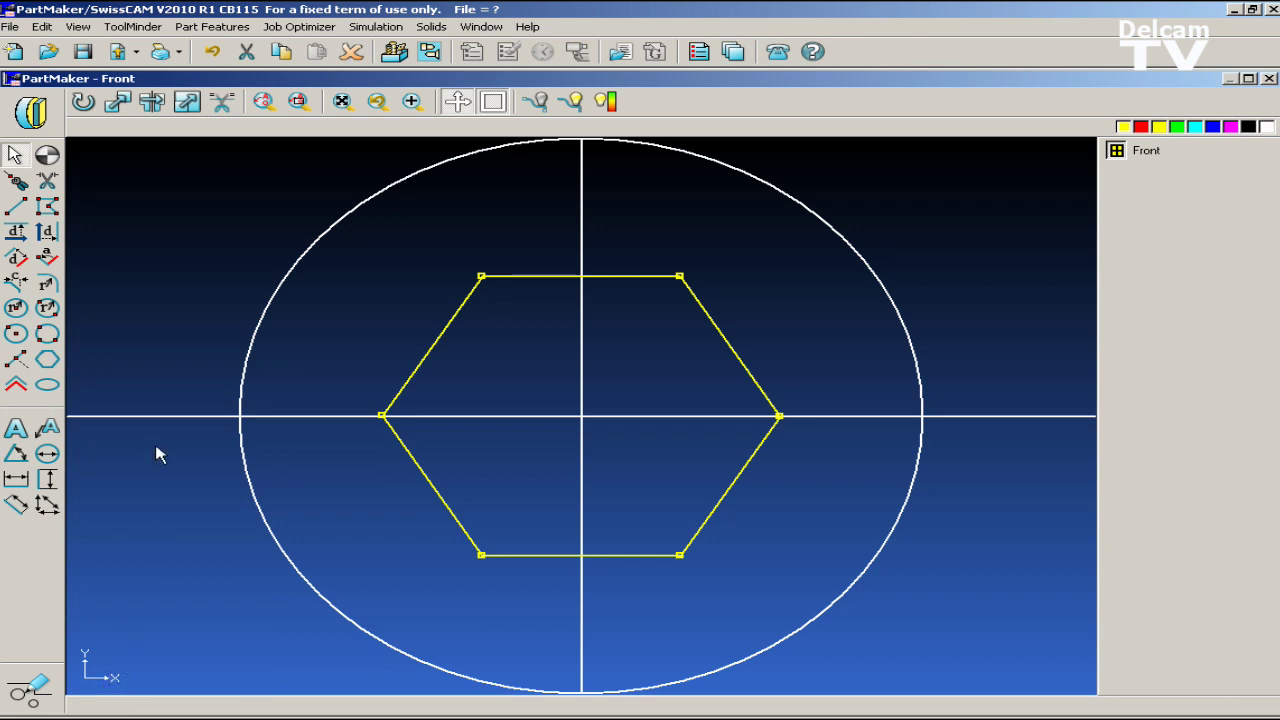
{"action": "left_click", "coordinate": [13, 359]}
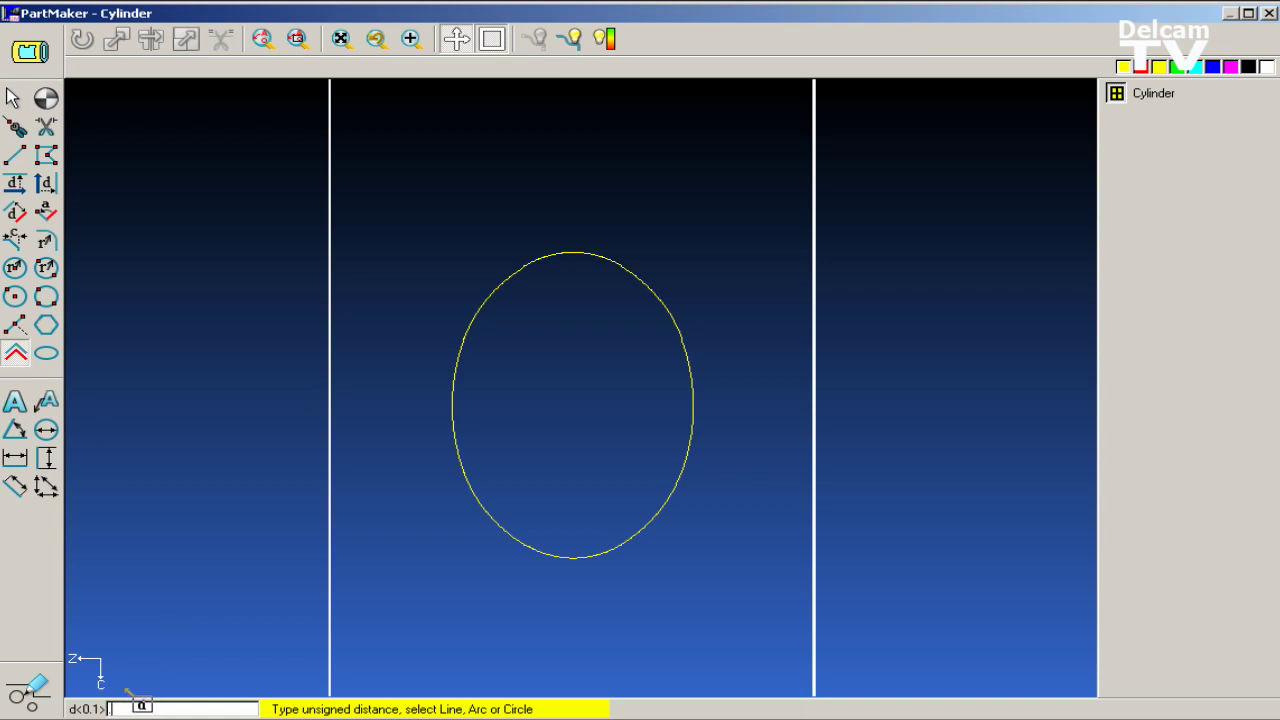
{"action": "key", "text": "Return"}
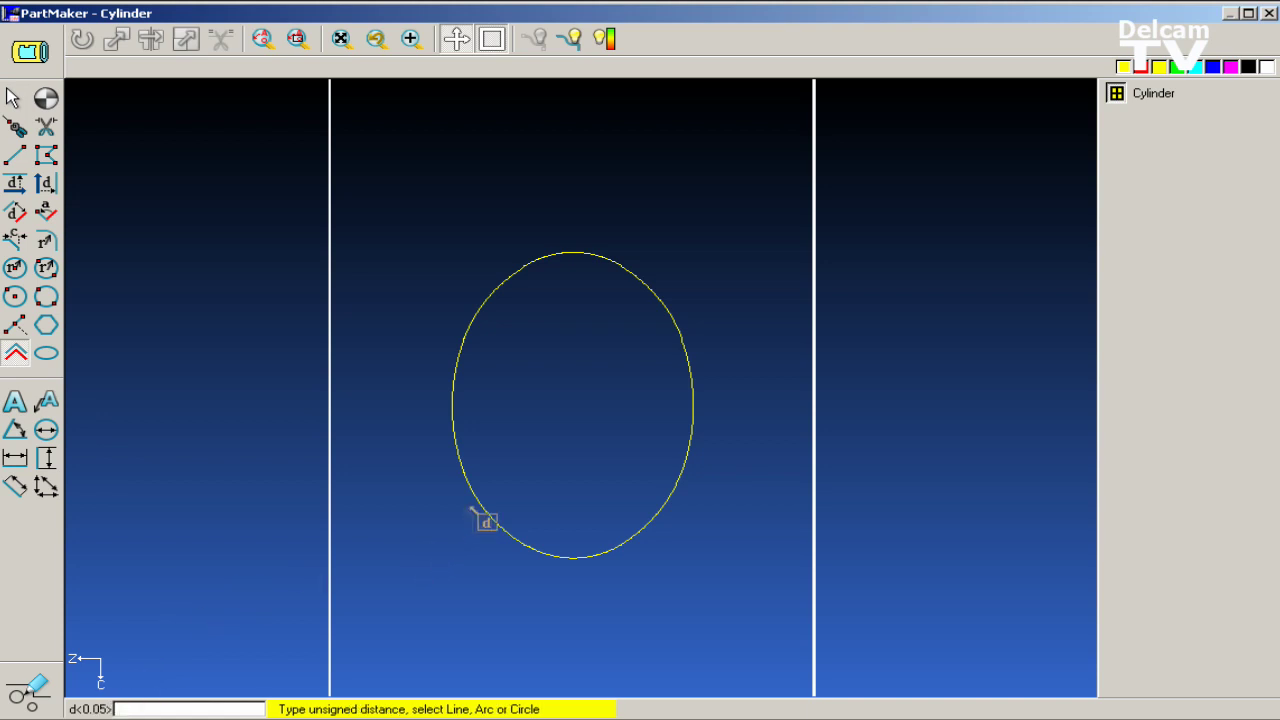
{"action": "left_click", "coordinate": [466, 510]}
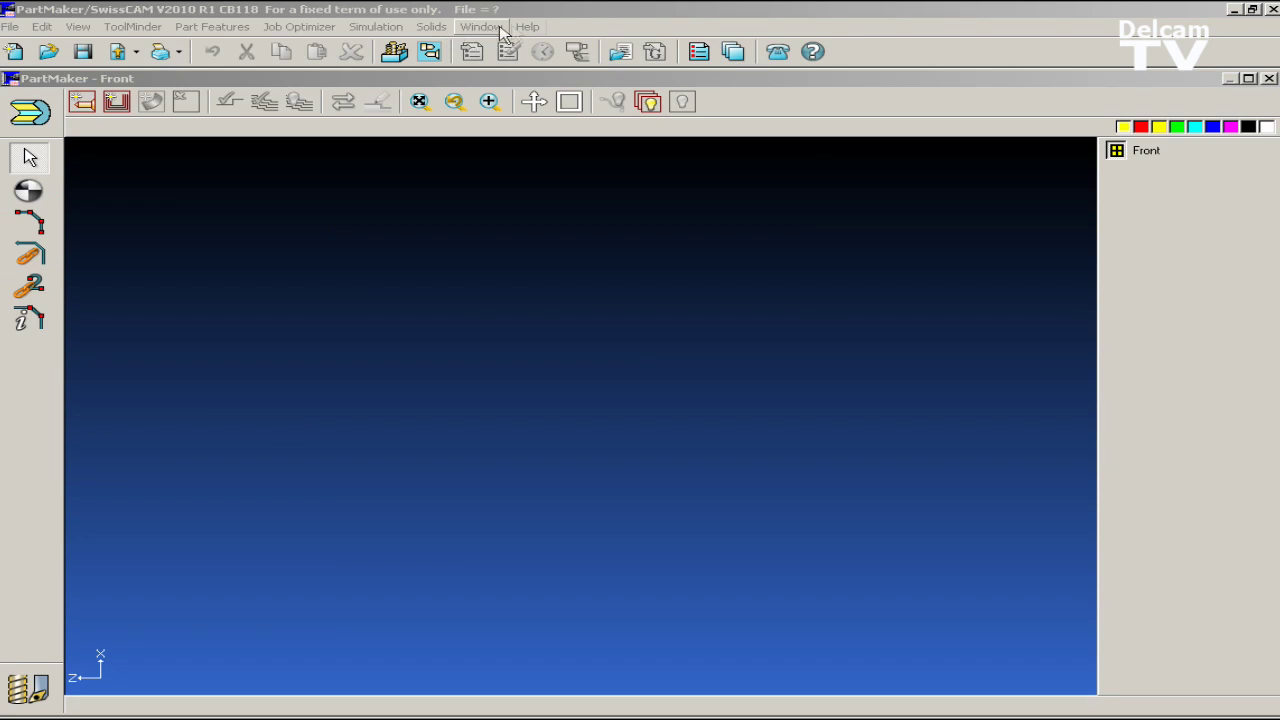
Step: From Help, download post 0004 Citizen_C16_T7's config file into Postlib and close the downloader
{"action": "left_click", "coordinate": [525, 27]}
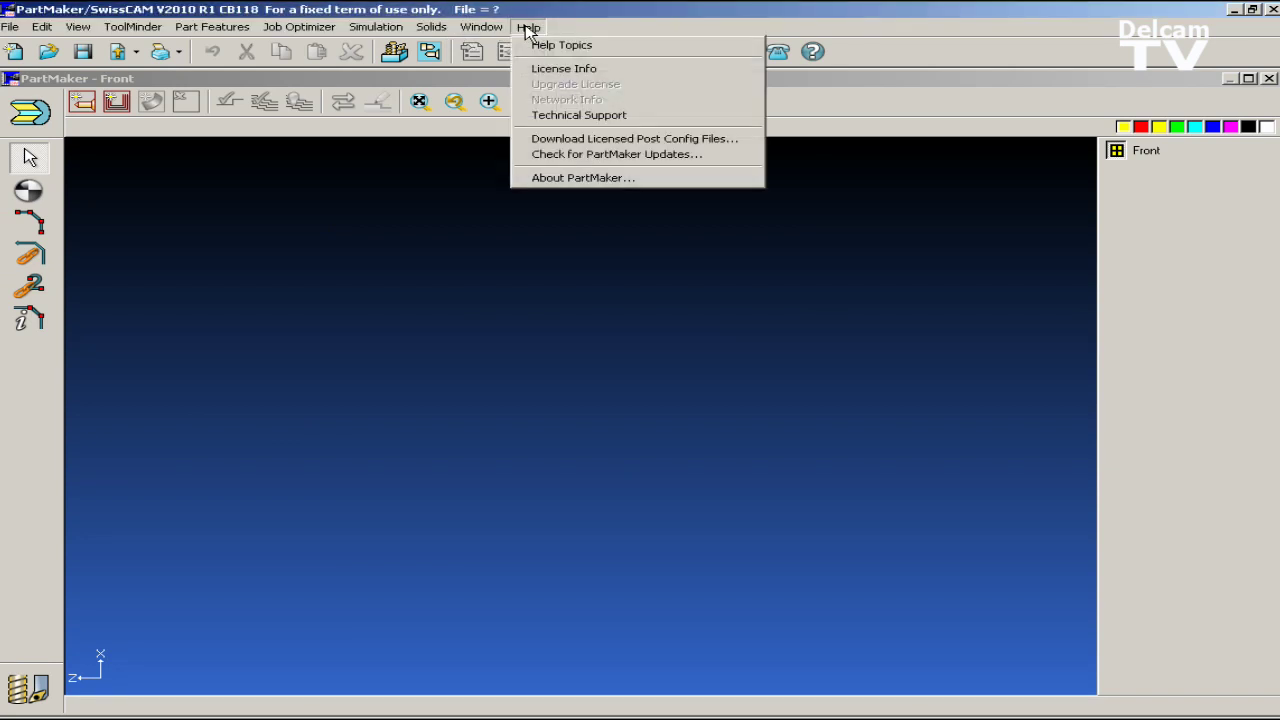
{"action": "left_click", "coordinate": [529, 140]}
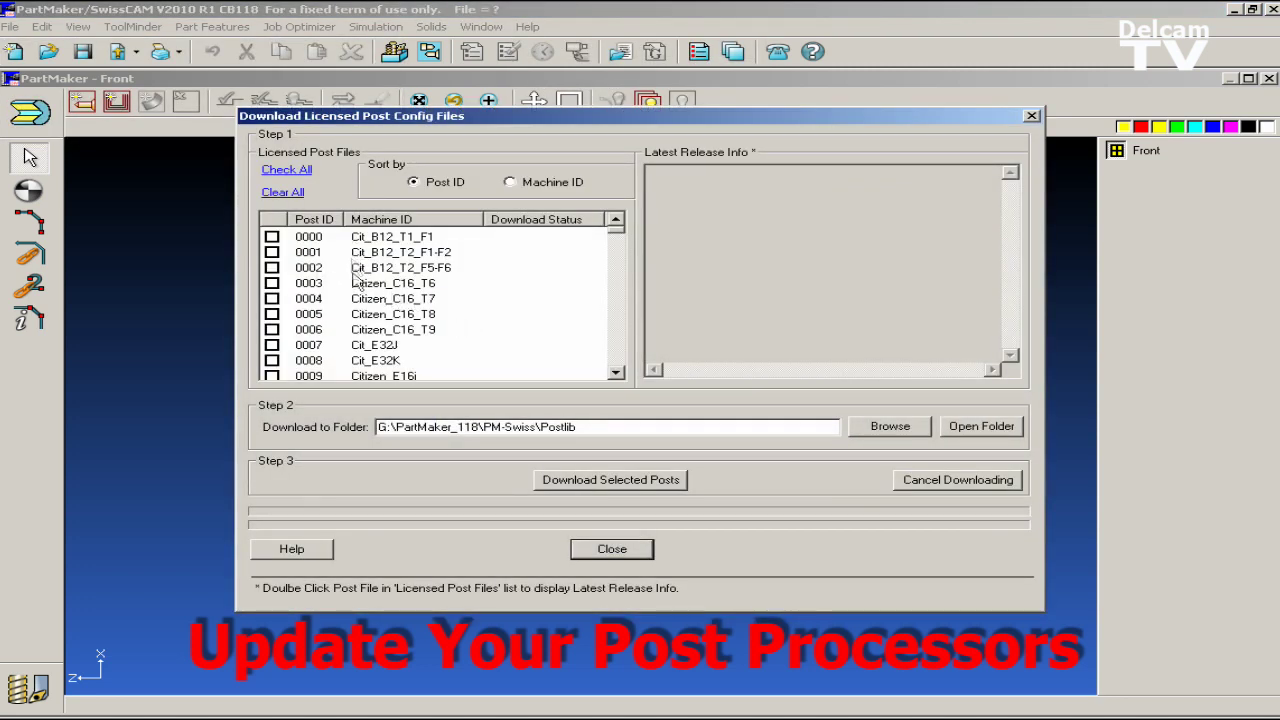
{"action": "double_click", "coordinate": [355, 299]}
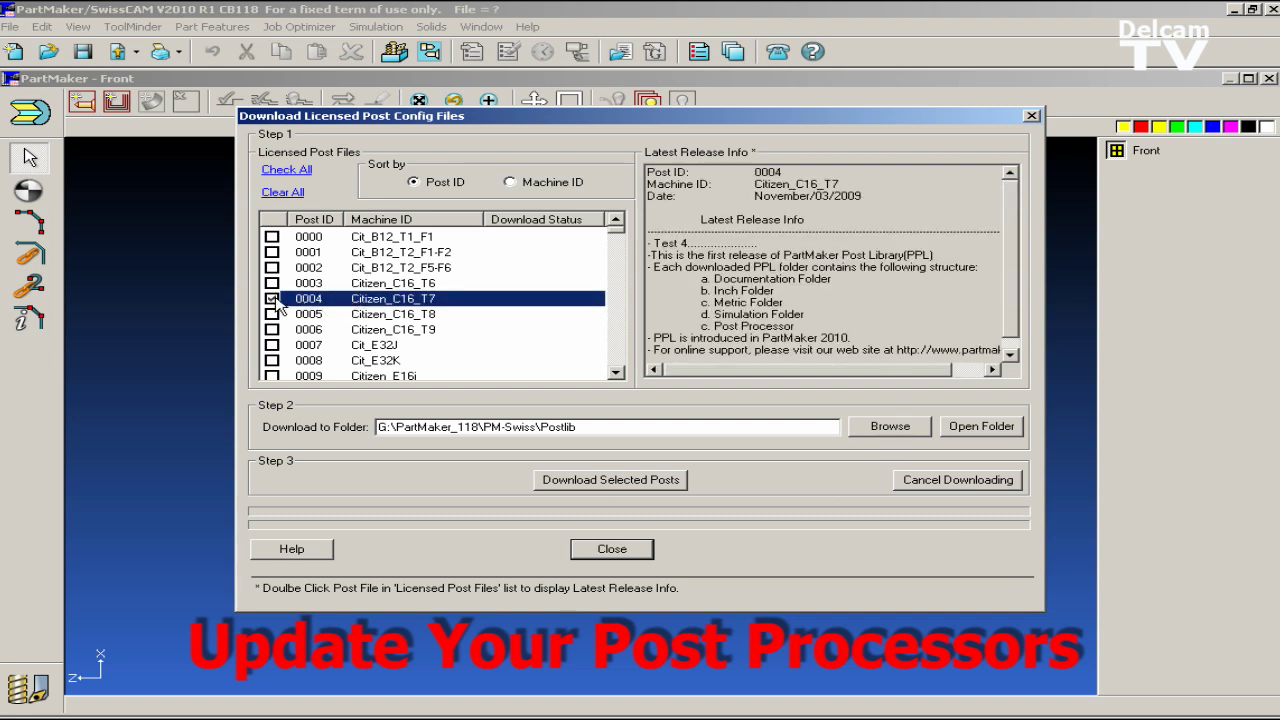
{"action": "left_click", "coordinate": [586, 481]}
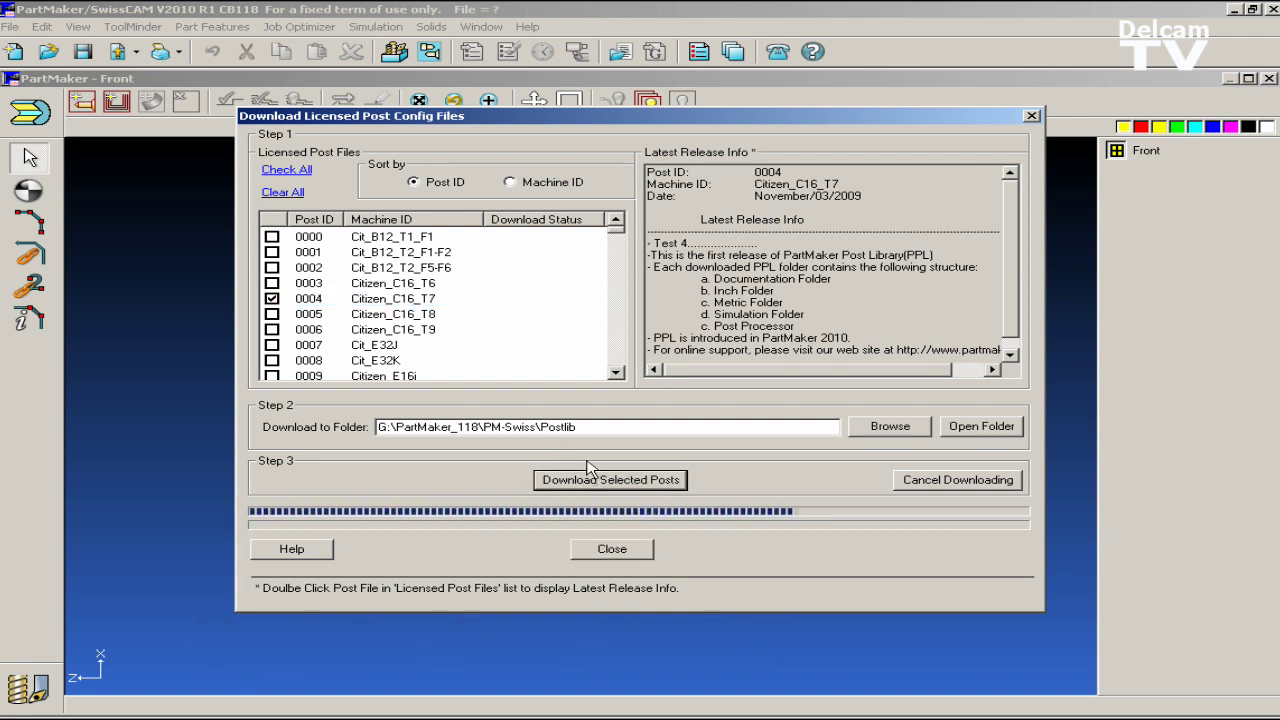
{"action": "left_click", "coordinate": [612, 550]}
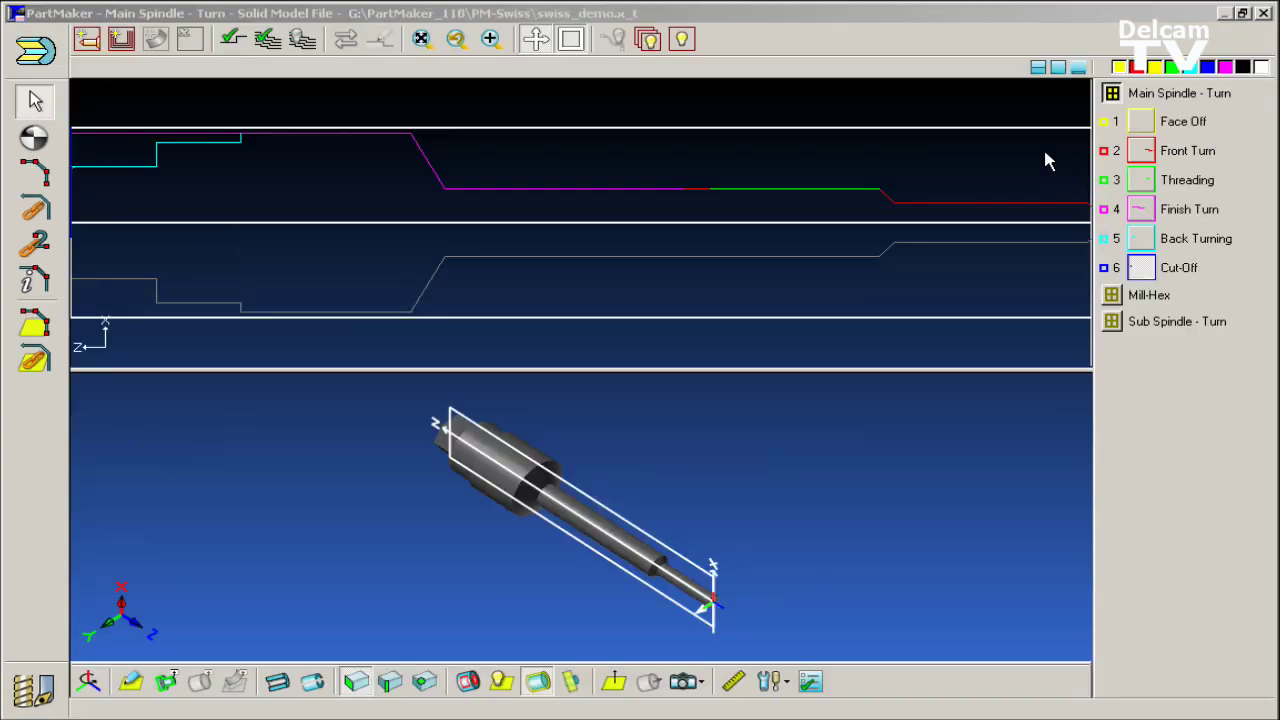
Step: Toggle the 2D-only, 3D-only and split view layouts, rotating the swiss_demo solid between them
{"action": "left_click", "coordinate": [1077, 69]}
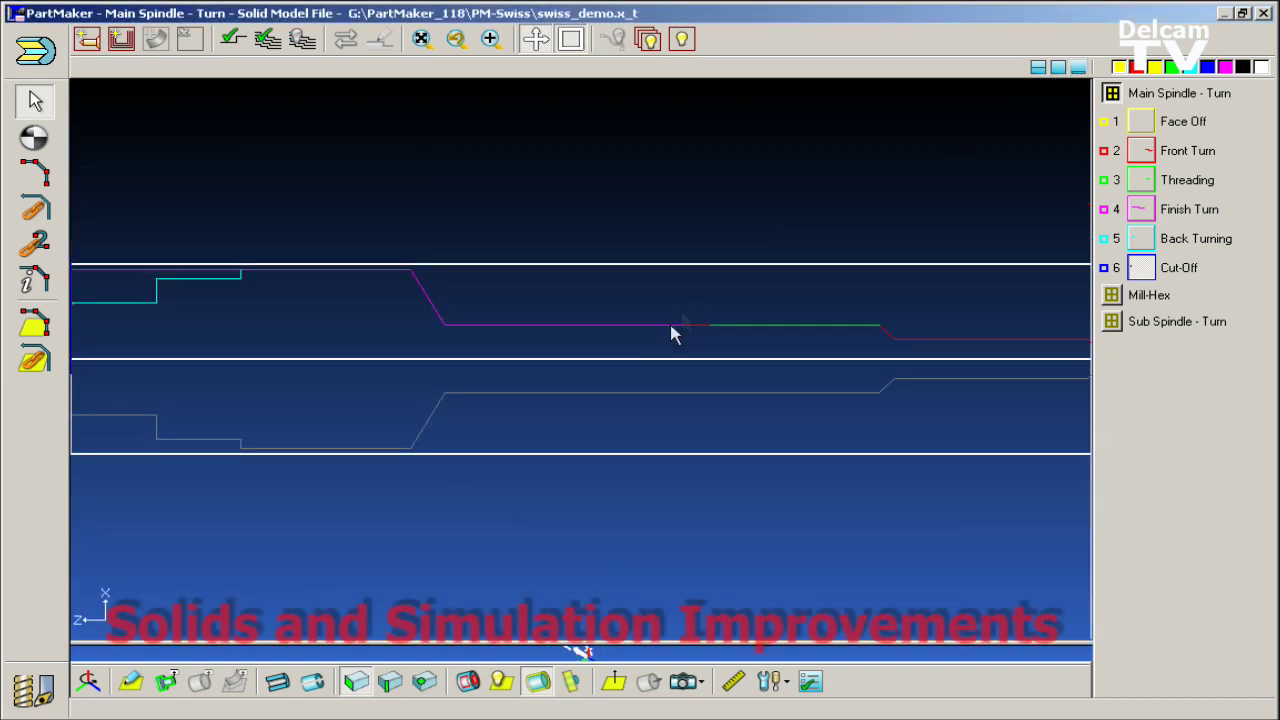
{"action": "scroll", "coordinate": [660, 357], "scroll_direction": "down", "scroll_amount": 3}
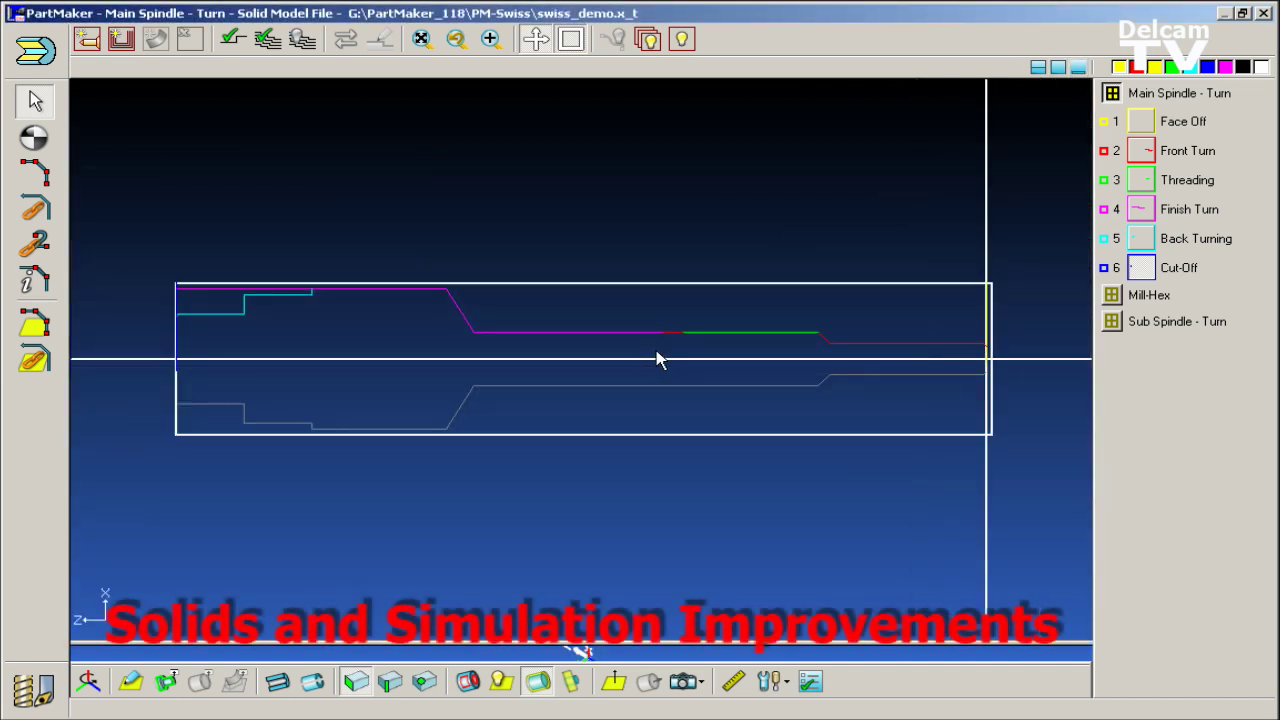
{"action": "left_click", "coordinate": [1059, 68]}
{"action": "left_click_drag", "start_coordinate": [630, 456], "coordinate": [287, 440]}
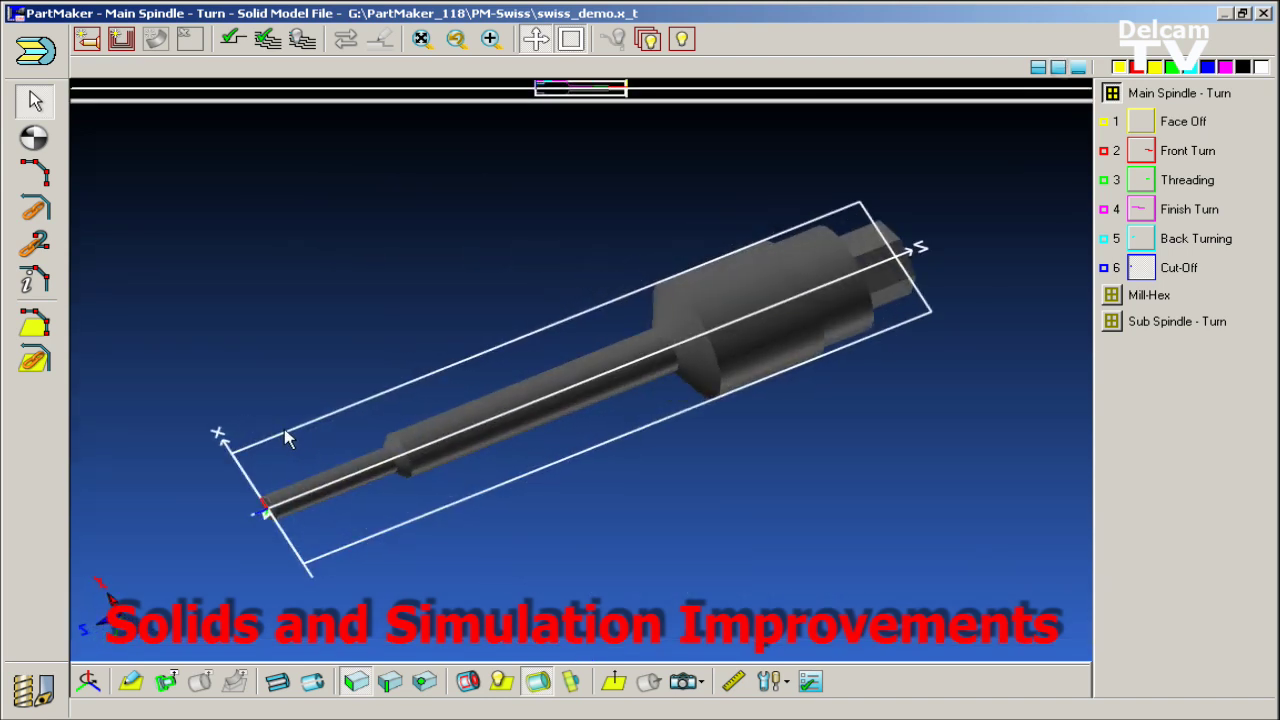
{"action": "left_click", "coordinate": [1039, 70]}
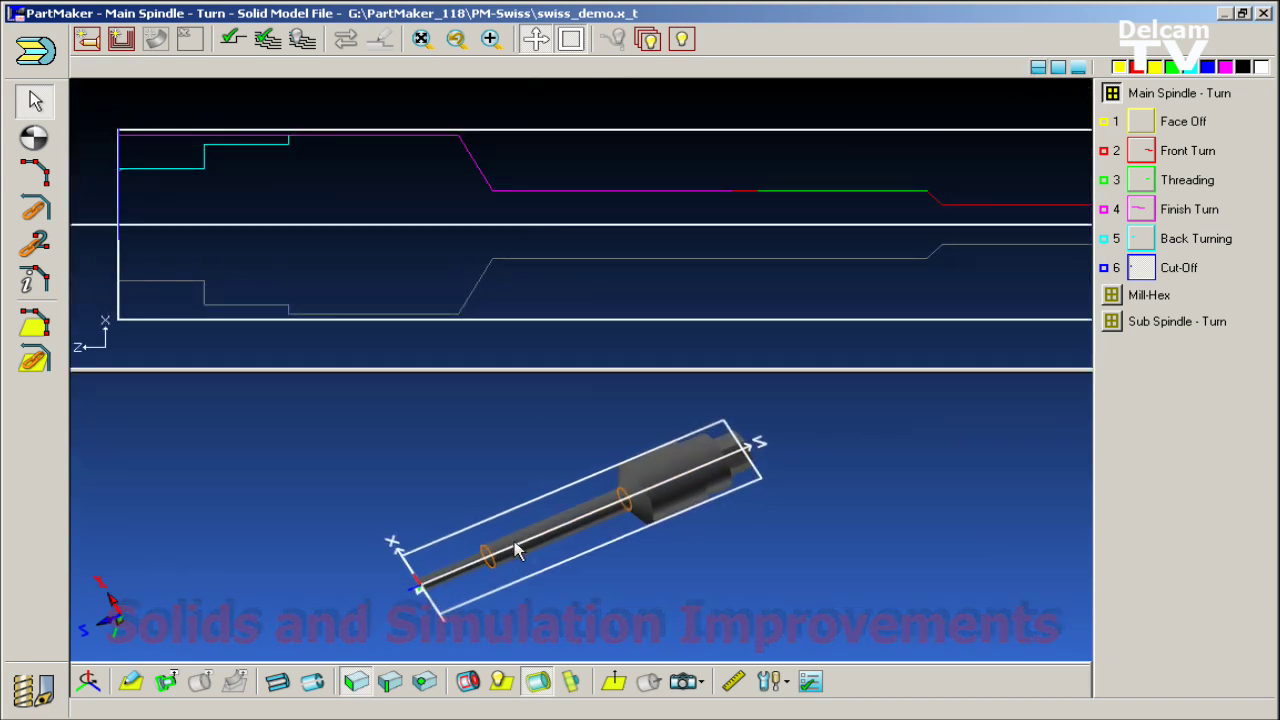
{"action": "left_click_drag", "start_coordinate": [515, 549], "coordinate": [1015, 325]}
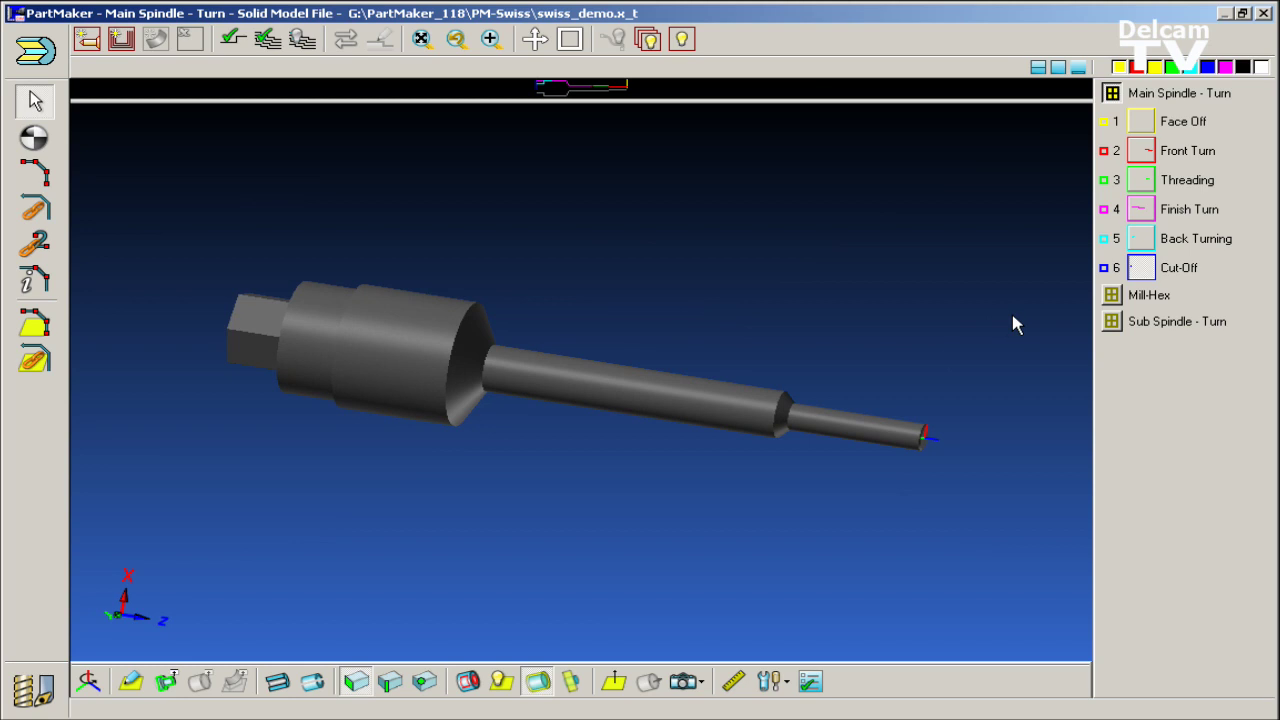
Step: Measure from the hole edge to the hex edge, getting 0.126 (X -0.06, Y -0.1108, Z 0)
{"action": "left_click", "coordinate": [735, 683]}
{"action": "left_click_drag", "start_coordinate": [415, 395], "coordinate": [457, 374]}
{"action": "left_click", "coordinate": [445, 374]}
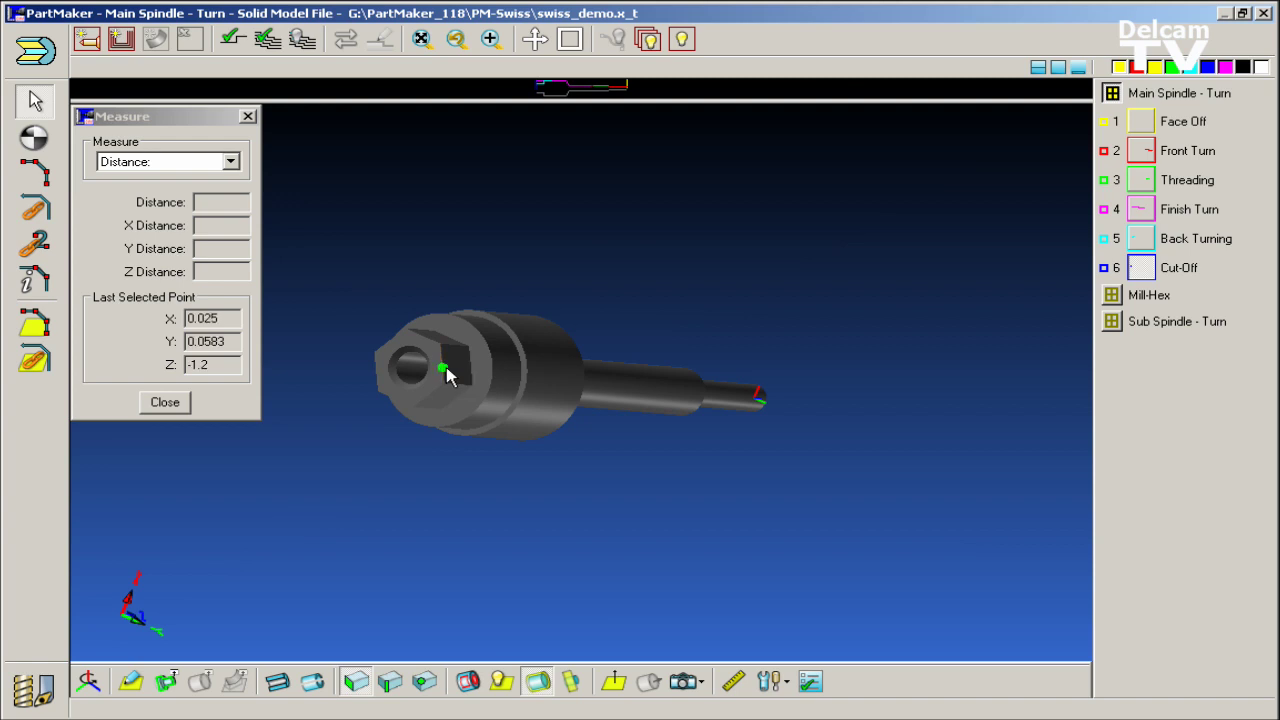
{"action": "left_click_drag", "start_coordinate": [380, 394], "coordinate": [586, 400]}
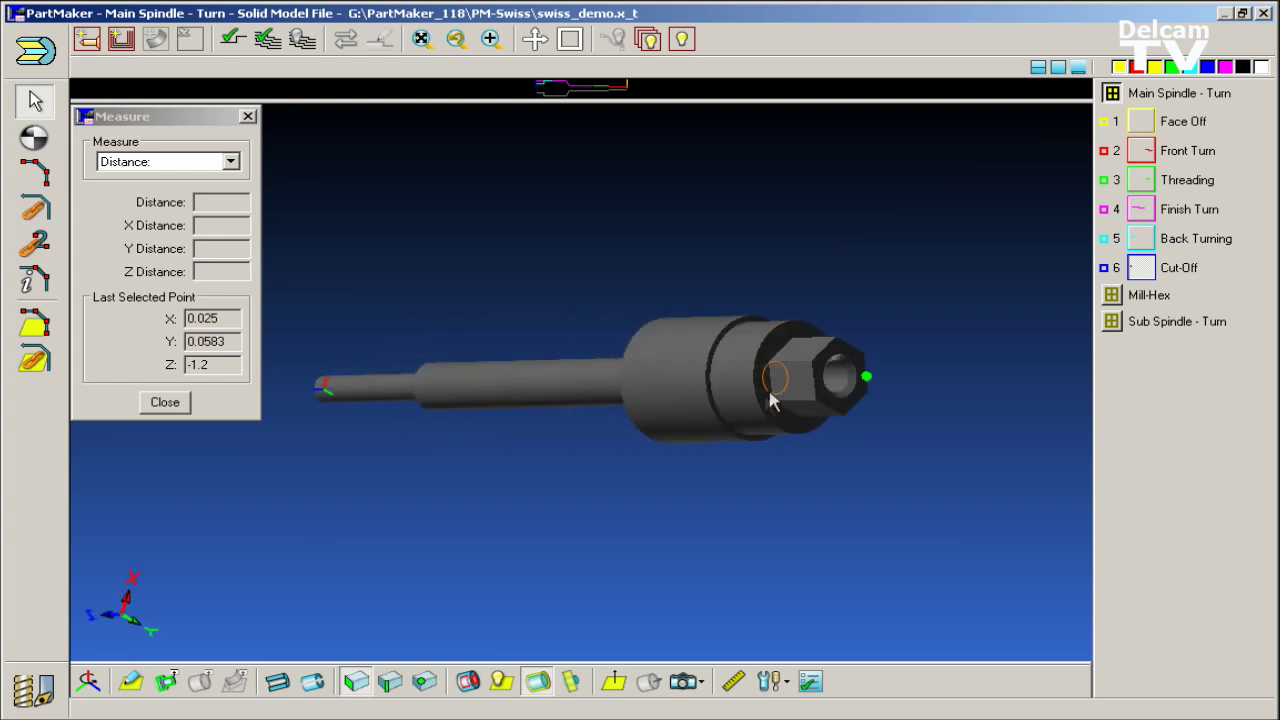
{"action": "left_click", "coordinate": [815, 383]}
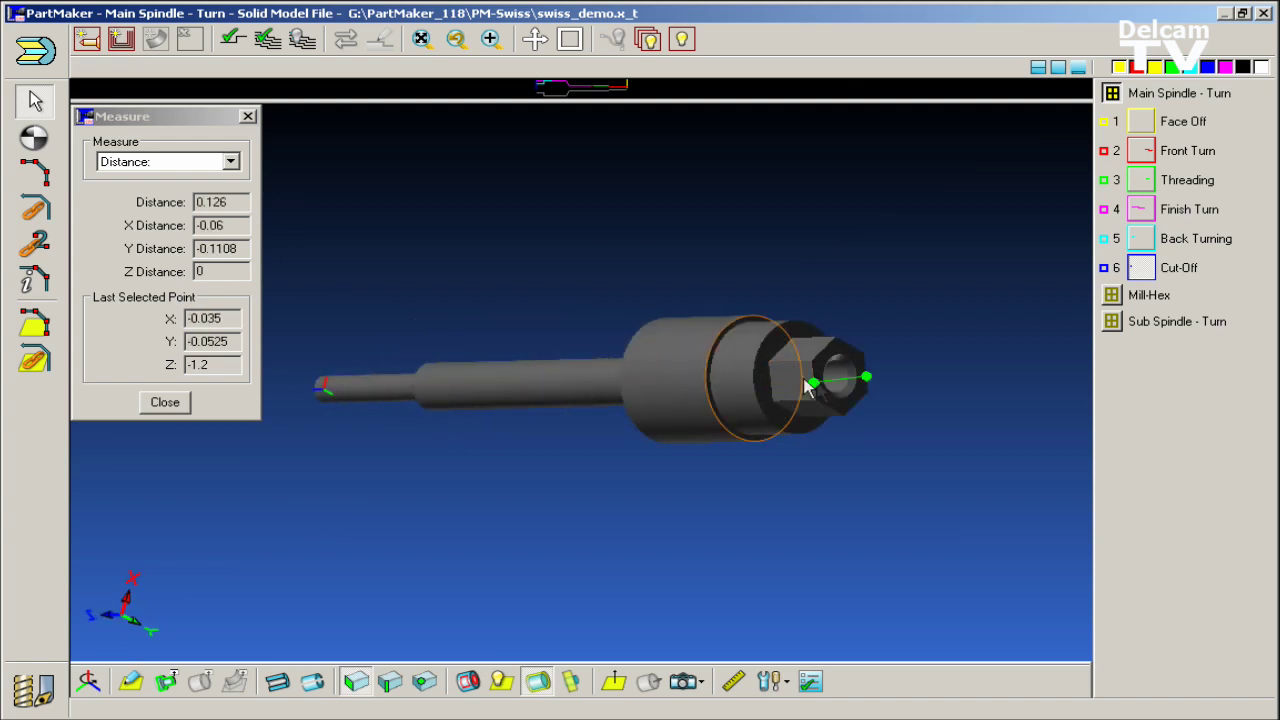
{"action": "left_click", "coordinate": [215, 414]}
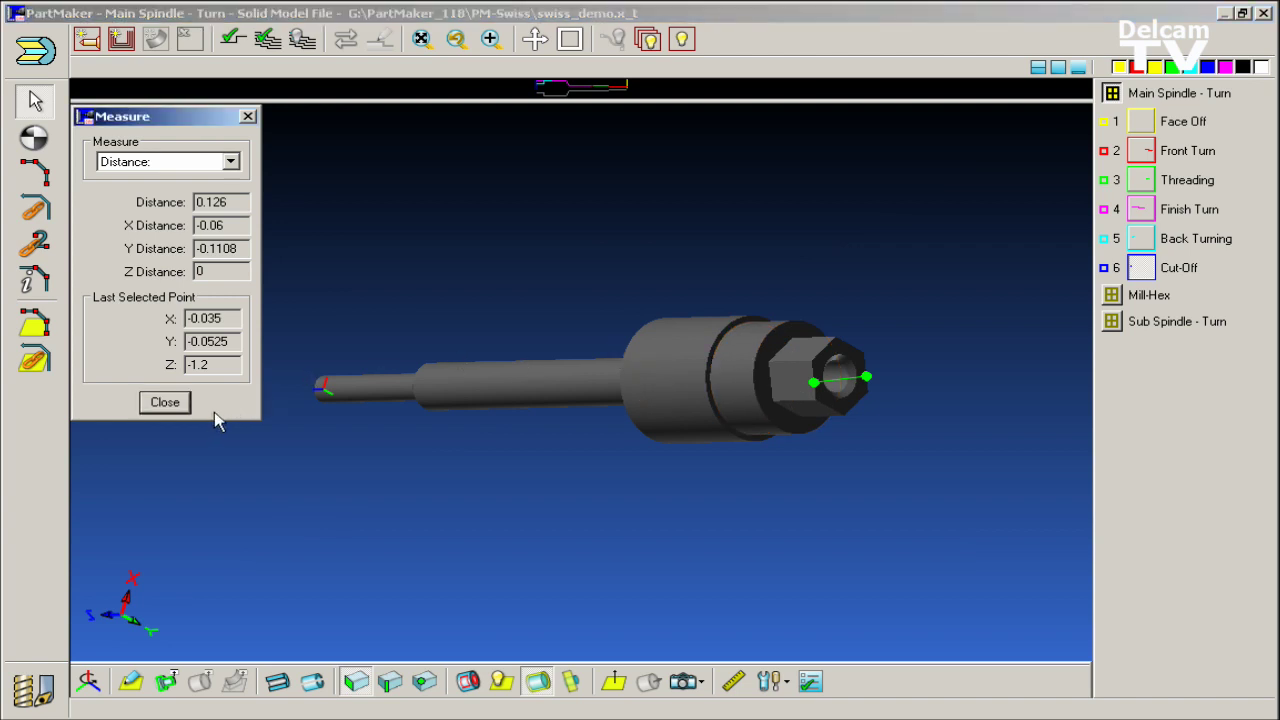